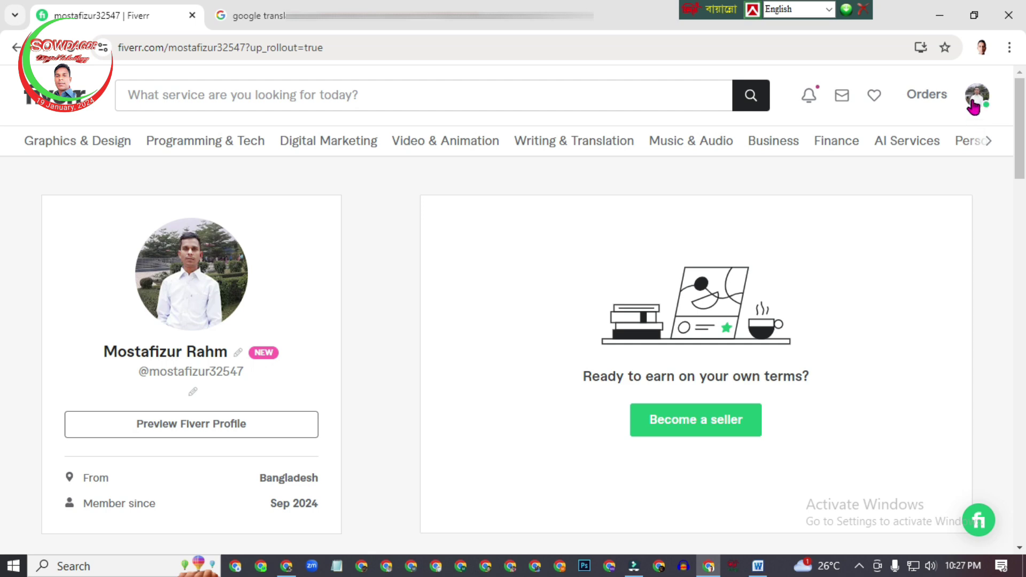
# Enter the account holder's full name in Account settings, leaving the Go Offline status unchanged.
pyautogui.click(971, 107)
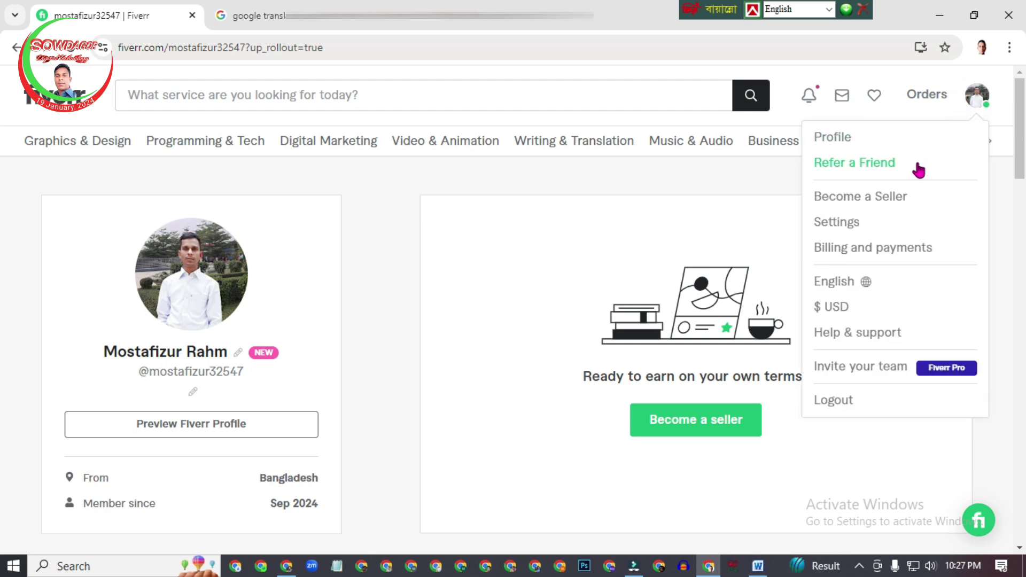
pyautogui.click(829, 229)
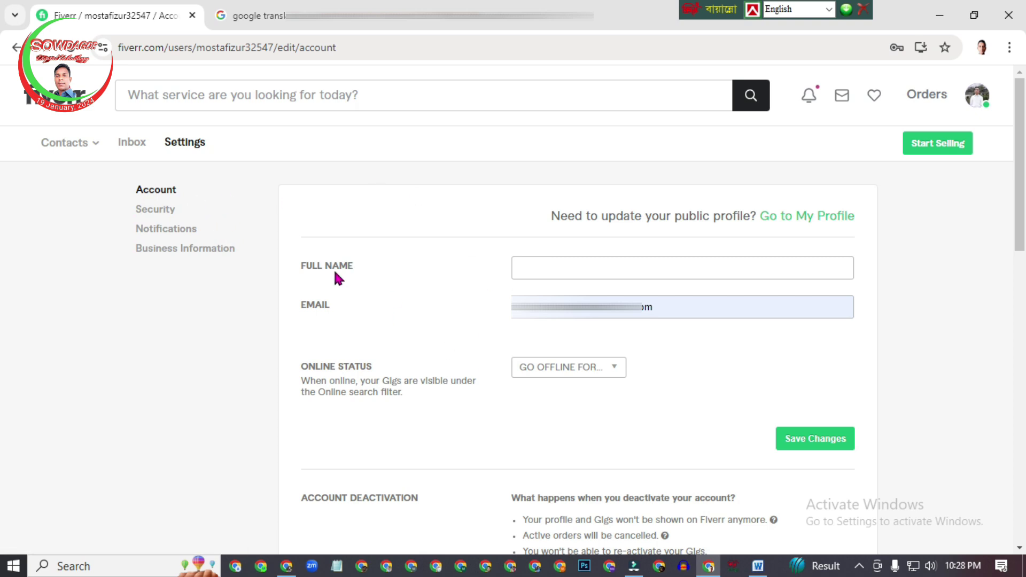
pyautogui.click(658, 261)
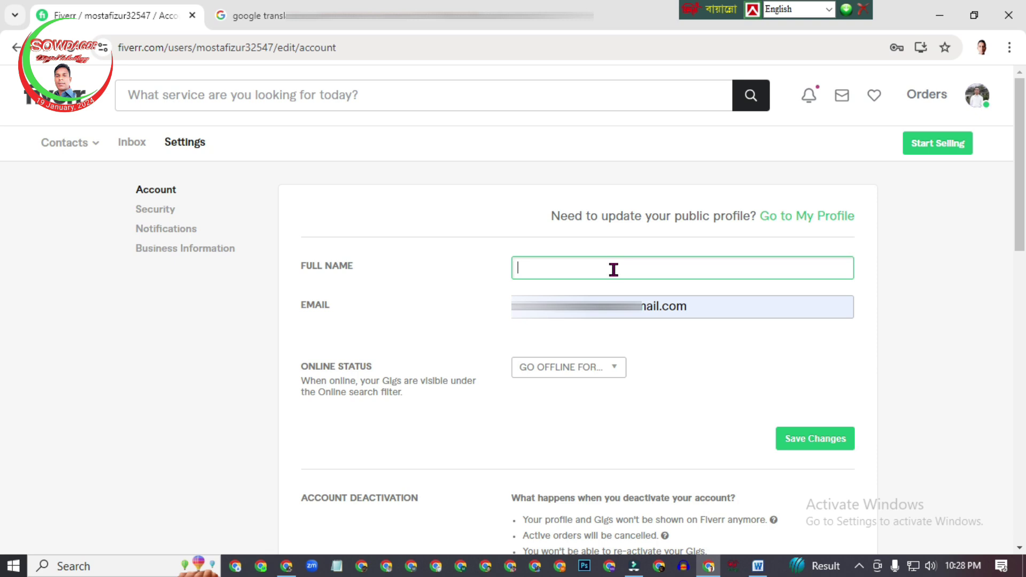
pyautogui.write('Md. Mostafizur Rahman')
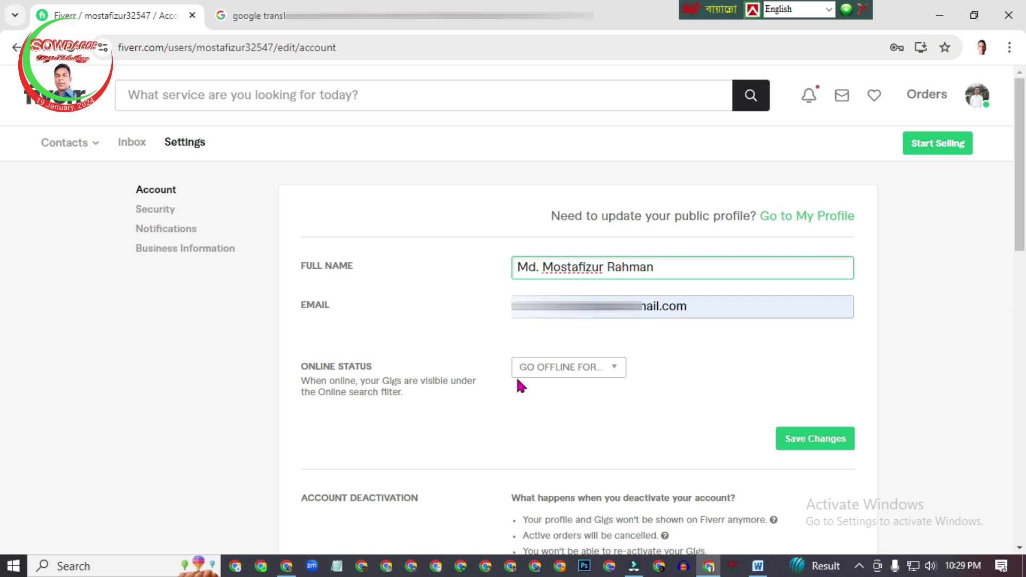
pyautogui.click(614, 370)
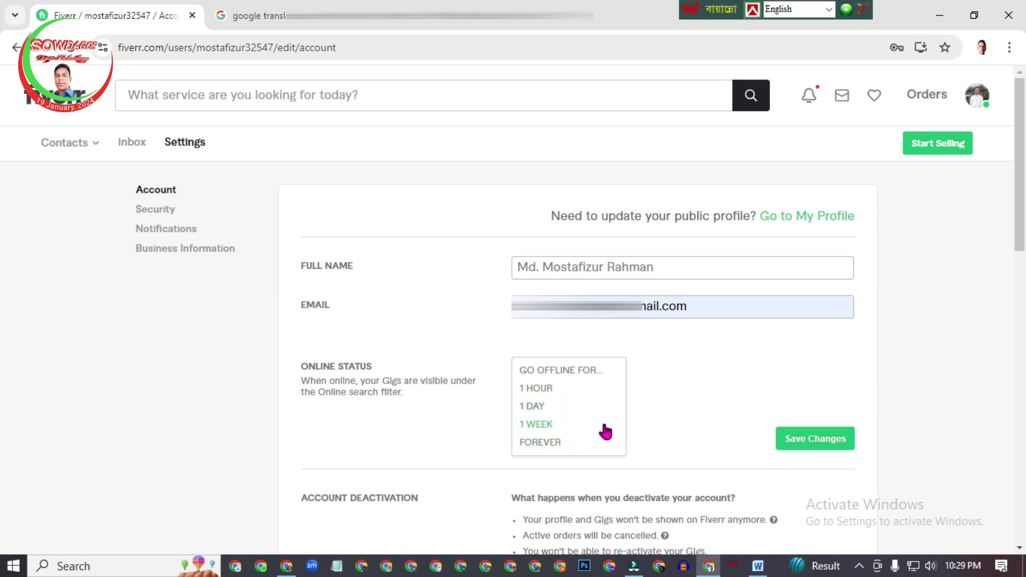
pyautogui.click(598, 372)
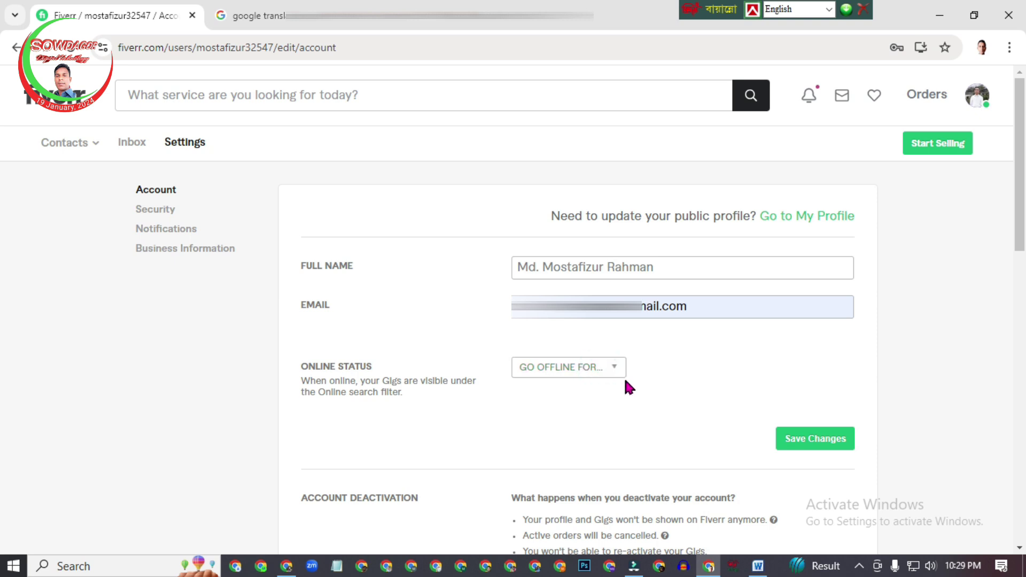
# Save the Account settings with the new full name, choosing no deactivation reason.
pyautogui.scroll(-4, 3, 222)
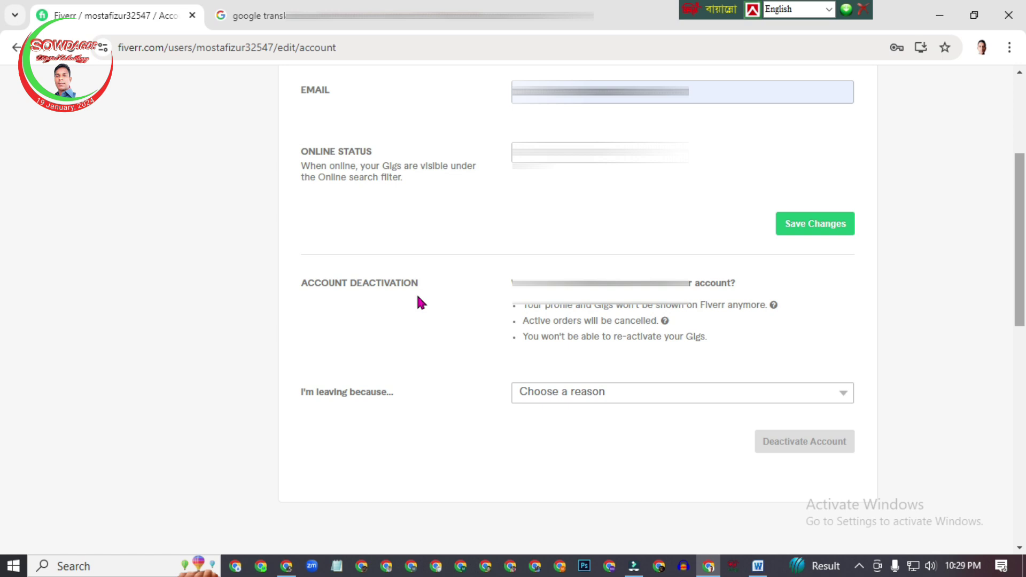
pyautogui.click(842, 396)
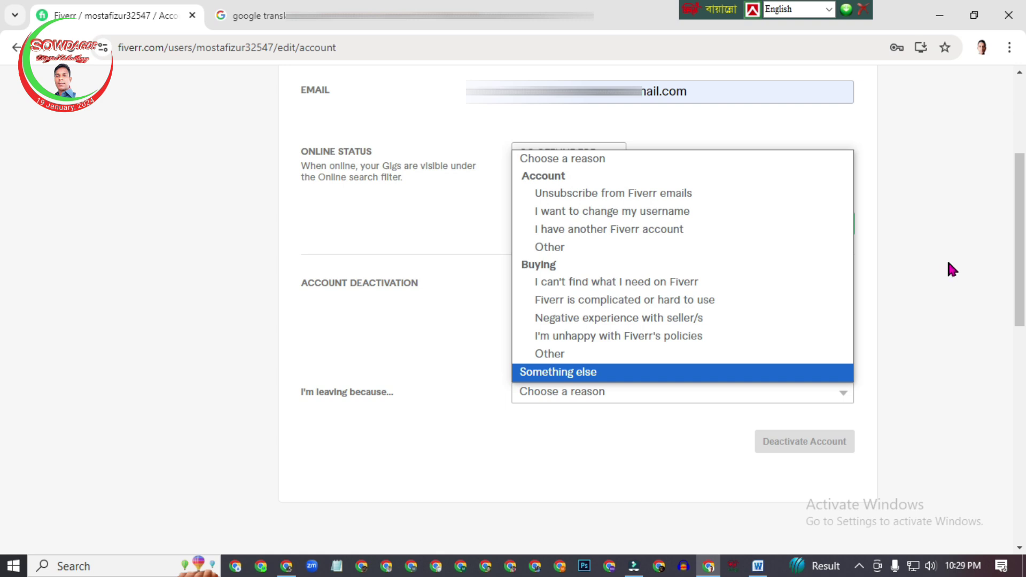
pyautogui.click(946, 241)
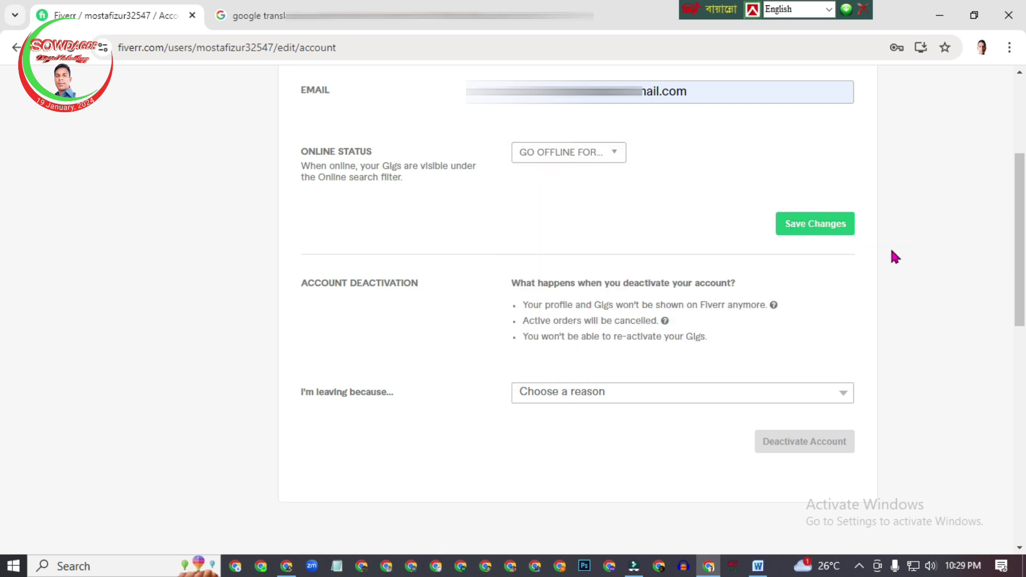
pyautogui.click(837, 229)
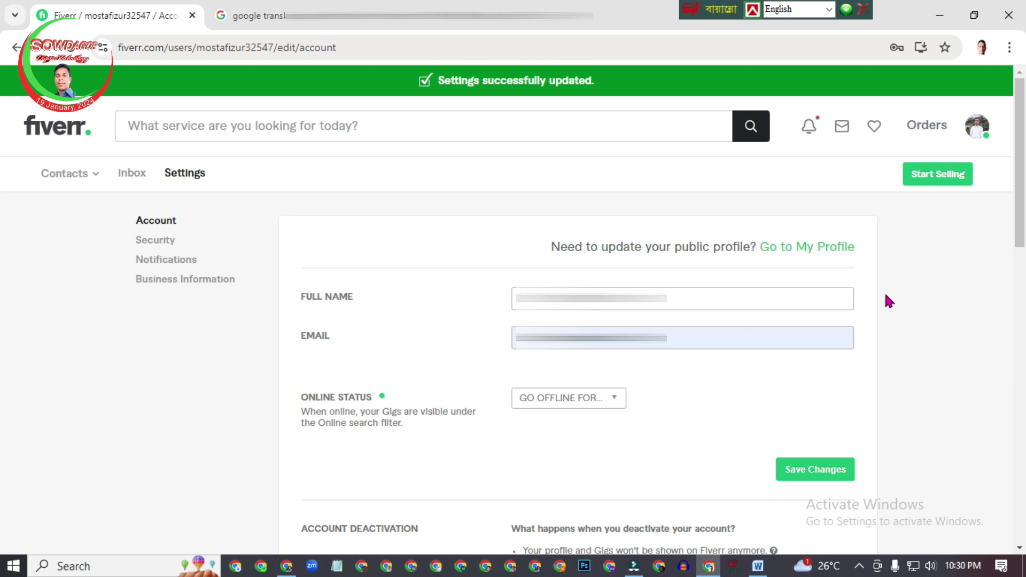
# Open Security settings, step through the password fields, and scroll down to Two Factor Authentication.
pyautogui.click(155, 242)
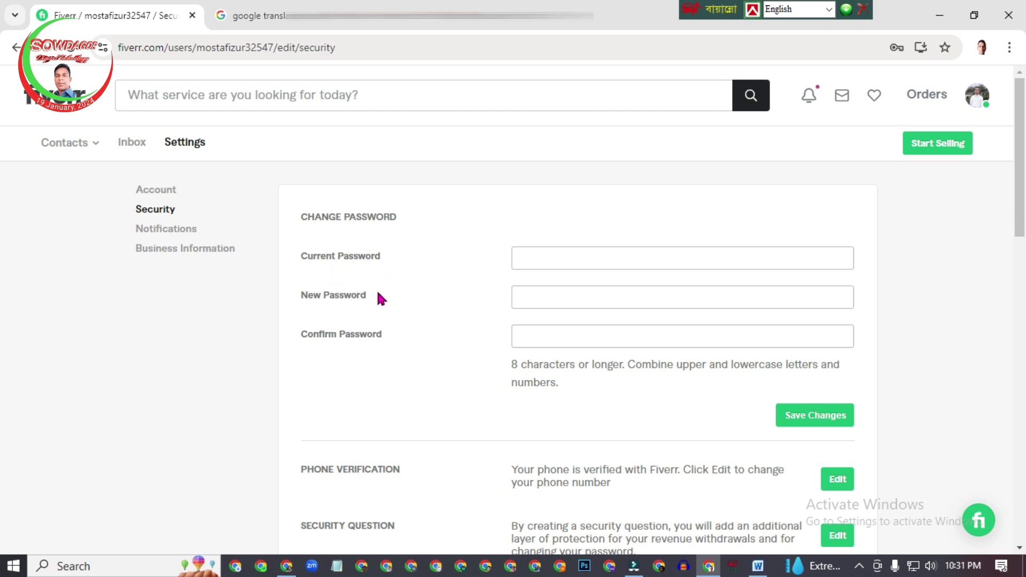
pyautogui.click(534, 260)
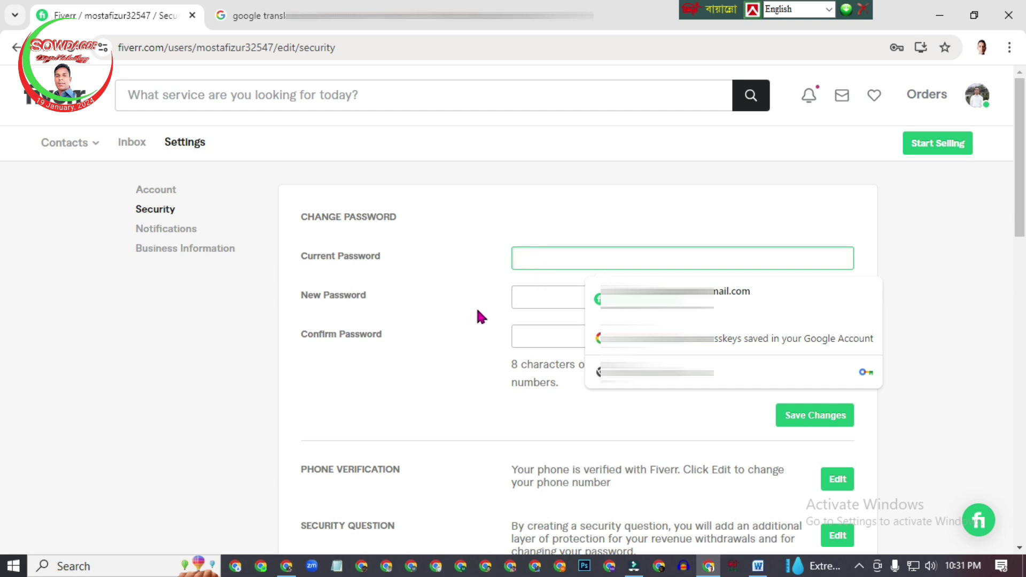
pyautogui.click(551, 297)
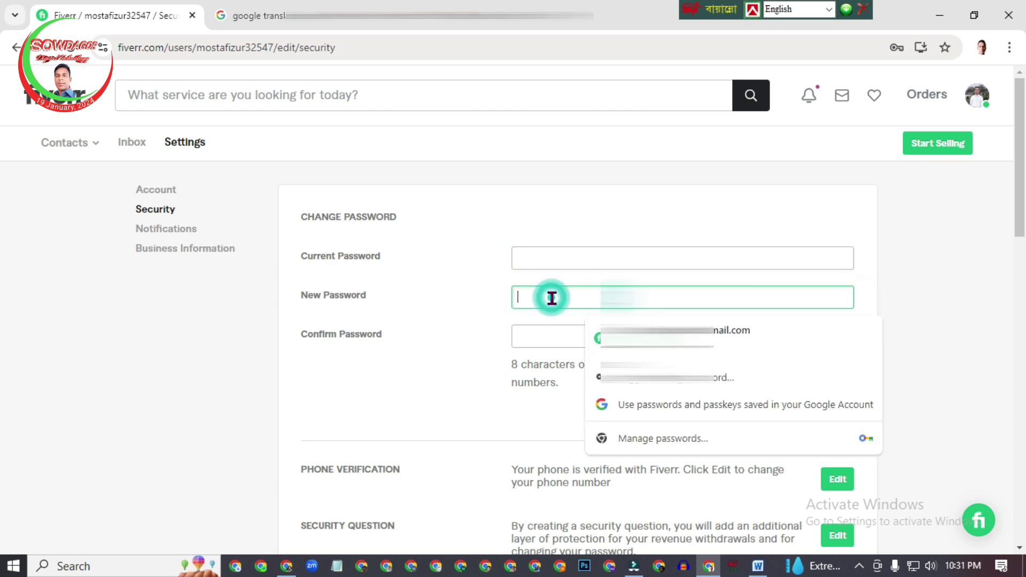
pyautogui.click(540, 343)
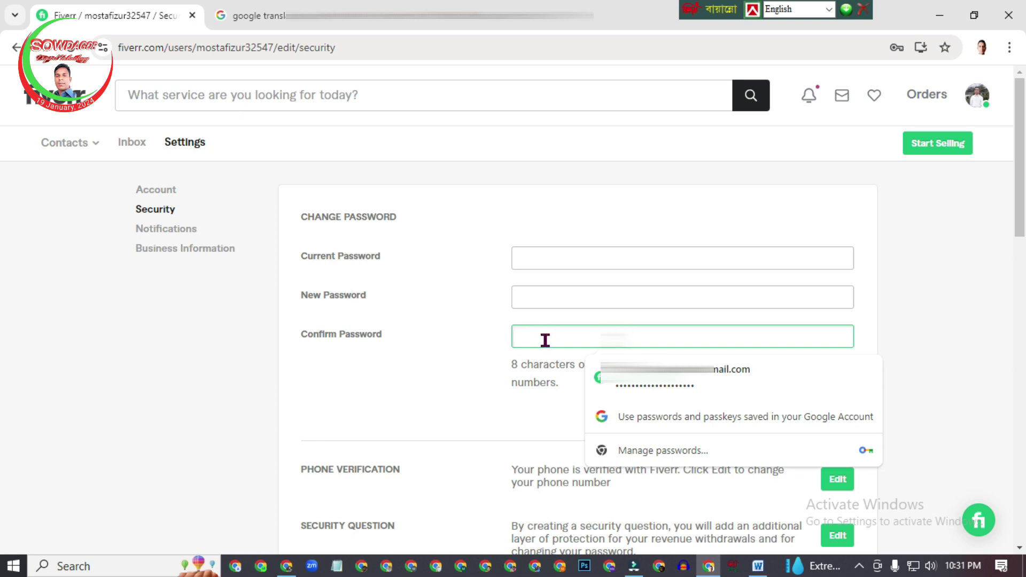
pyautogui.click(438, 383)
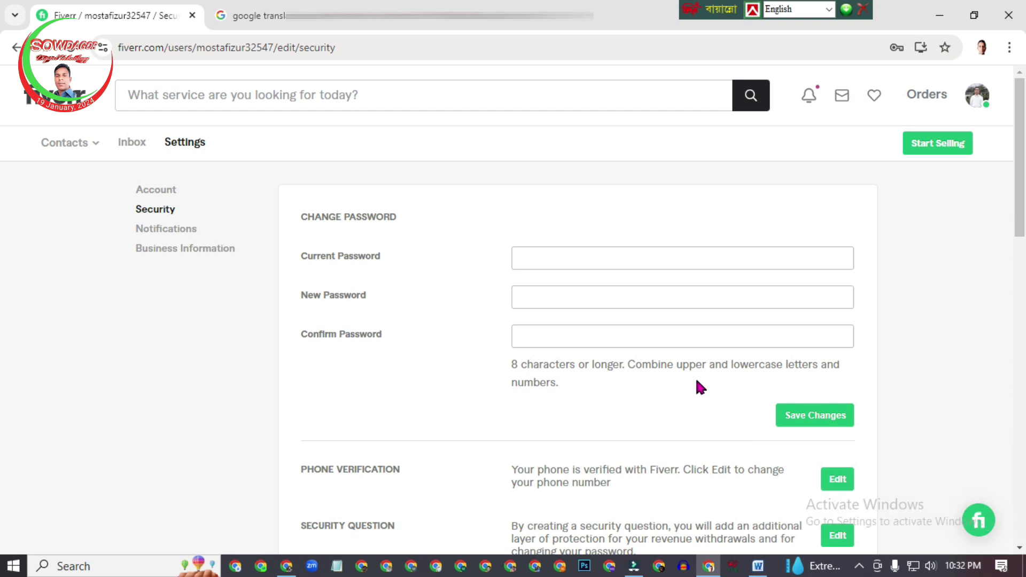
pyautogui.scroll(-3, 696, 380)
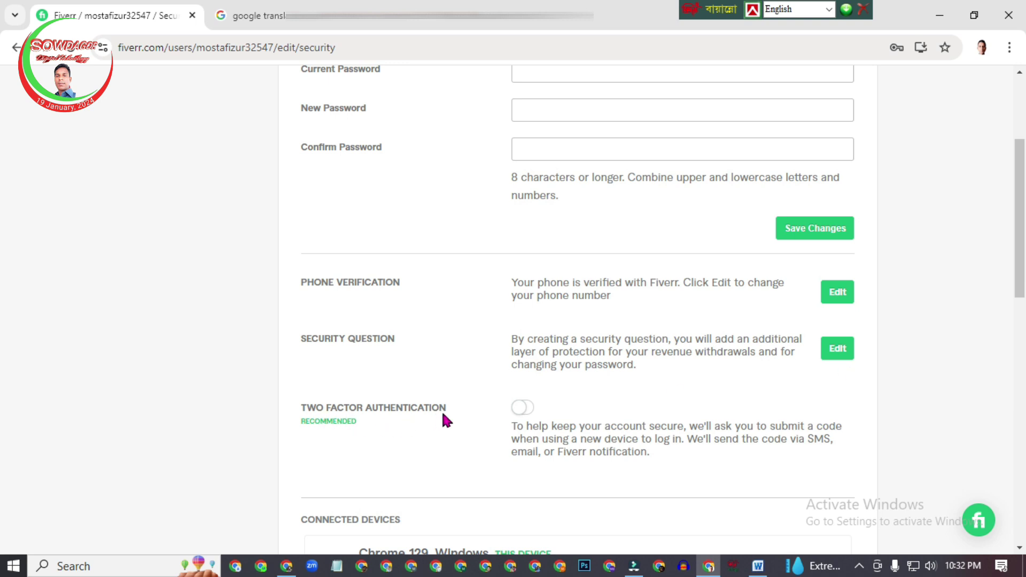
# Switch on two-factor authentication, with this Chrome 129 Windows device listed as connected.
pyautogui.click(518, 409)
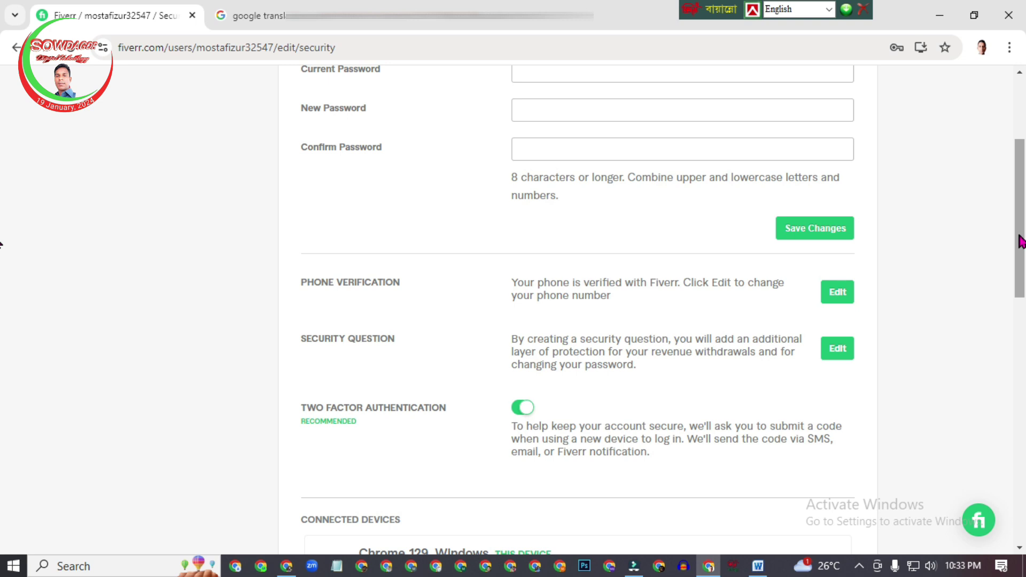
pyautogui.moveTo(1020, 241); pyautogui.dragTo(1021, 305)
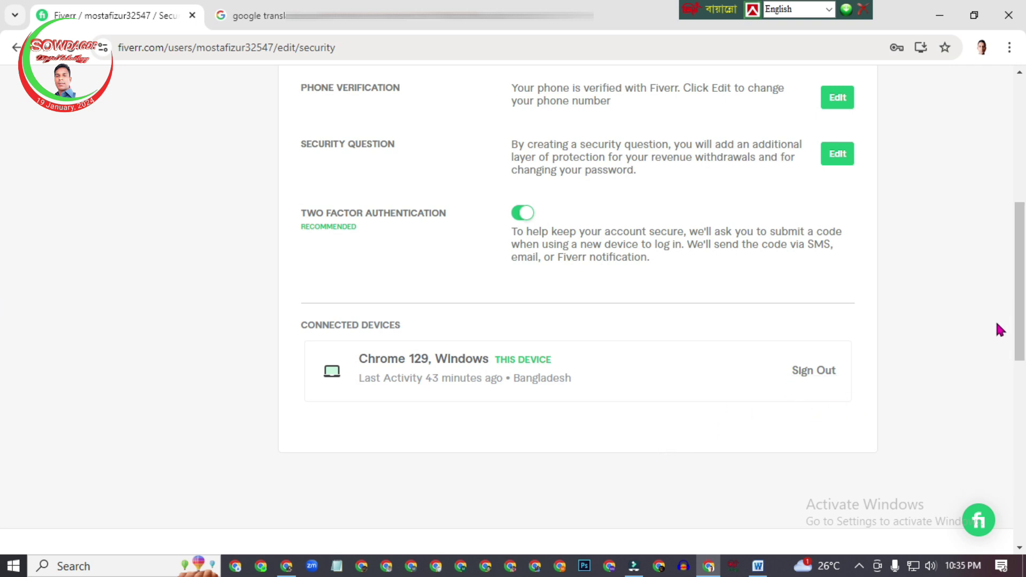
pyautogui.scroll(5, 1, 342)
pyautogui.scroll(1, 2, 235)
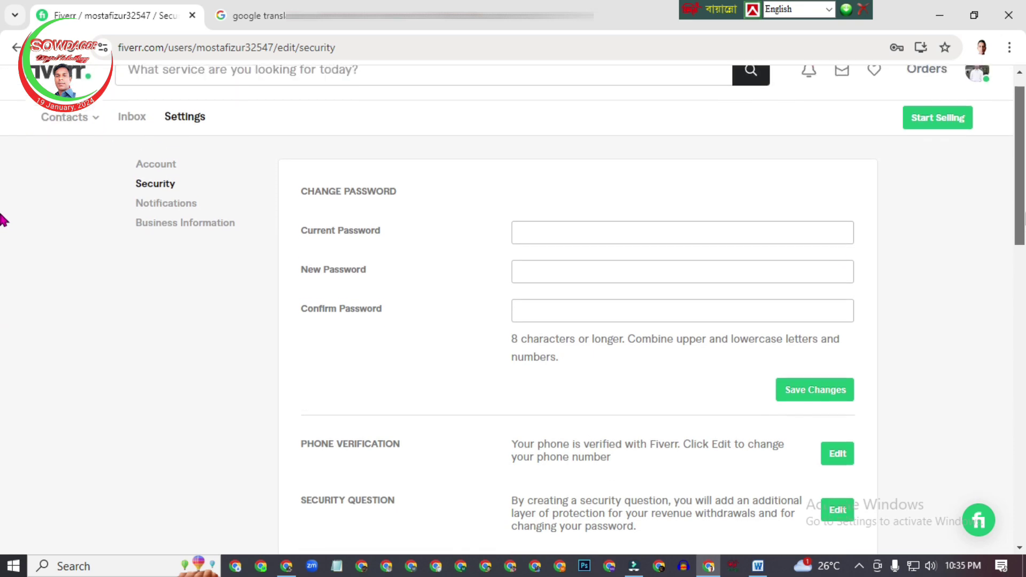
# Attempt to save Security, then move to Notifications settings and glance at the latest notifications.
pyautogui.click(824, 400)
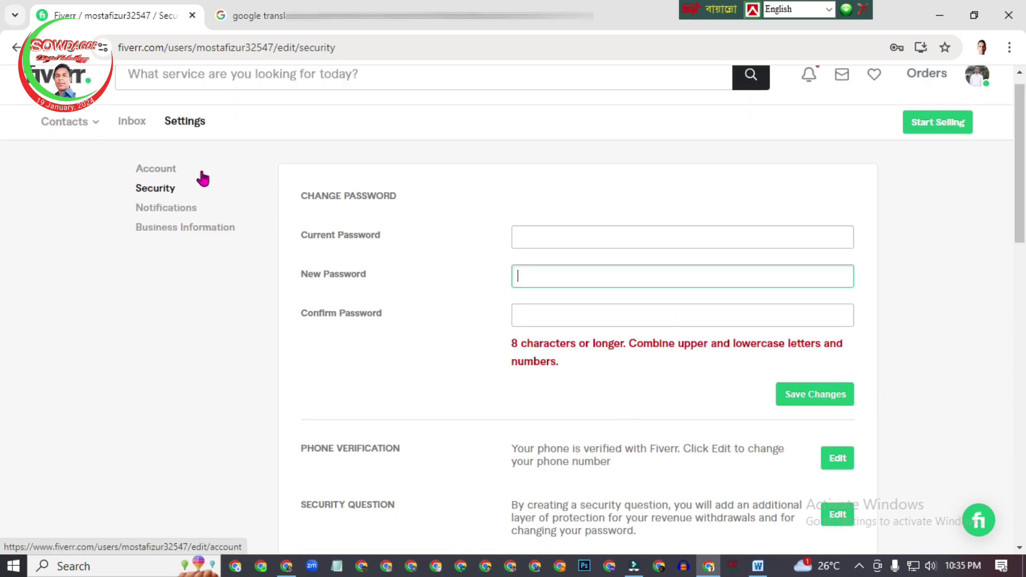
pyautogui.click(152, 211)
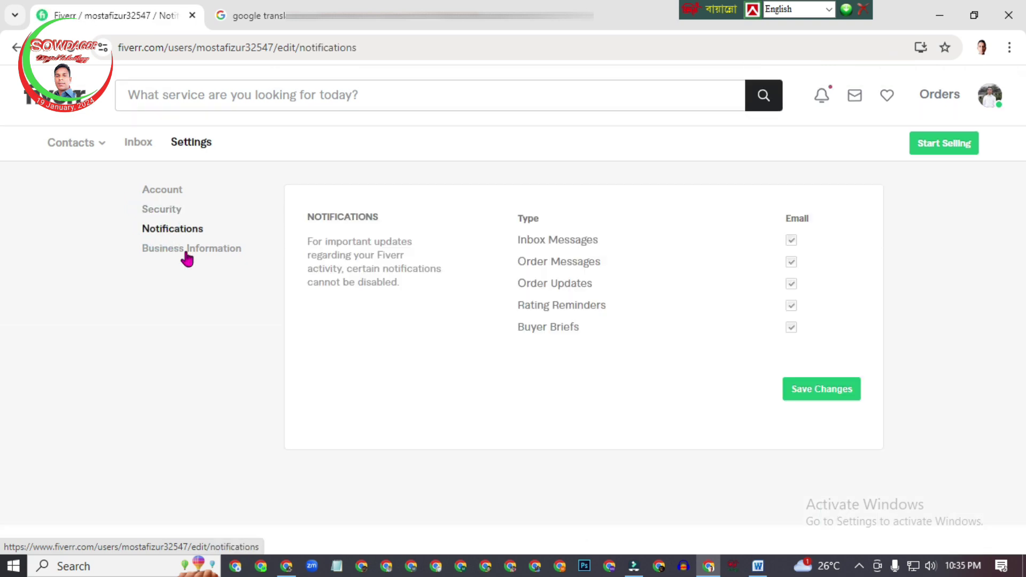
pyautogui.click(812, 105)
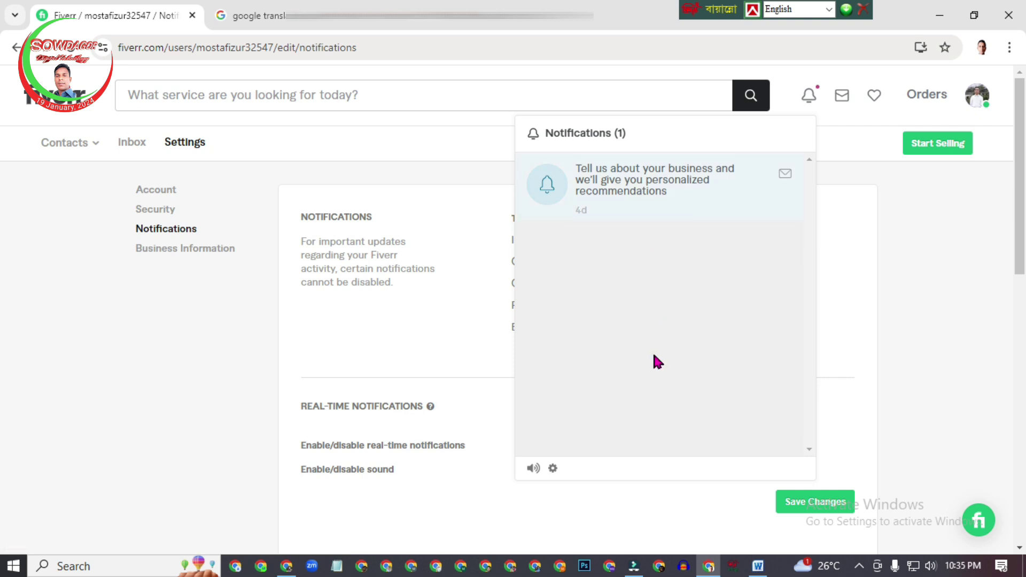
pyautogui.click(812, 98)
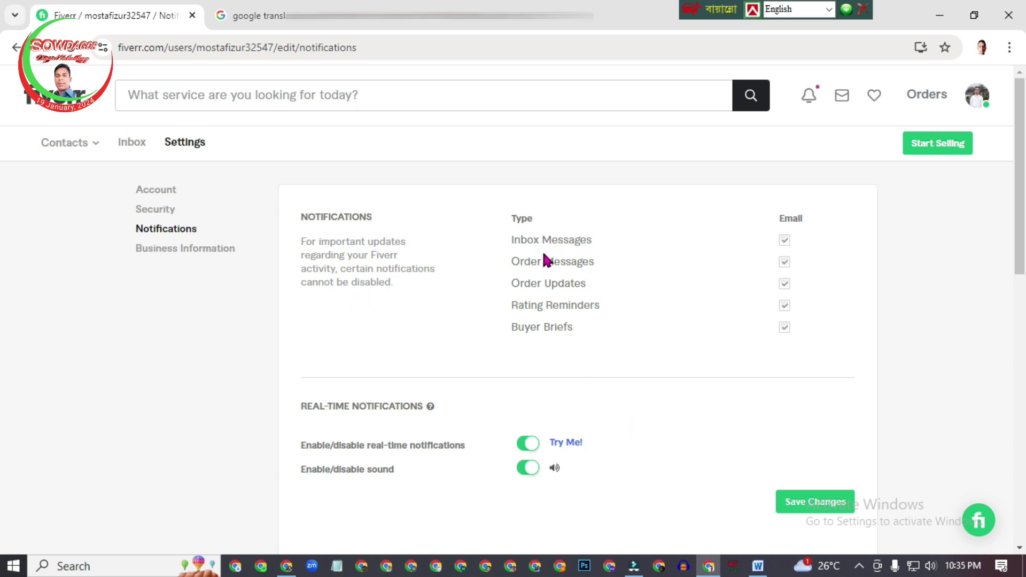
# Keep email alerts on for Inbox and Order Messages, and save the notification settings.
pyautogui.click(783, 241)
pyautogui.click(785, 264)
pyautogui.click(785, 242)
pyautogui.click(784, 263)
pyautogui.click(815, 505)
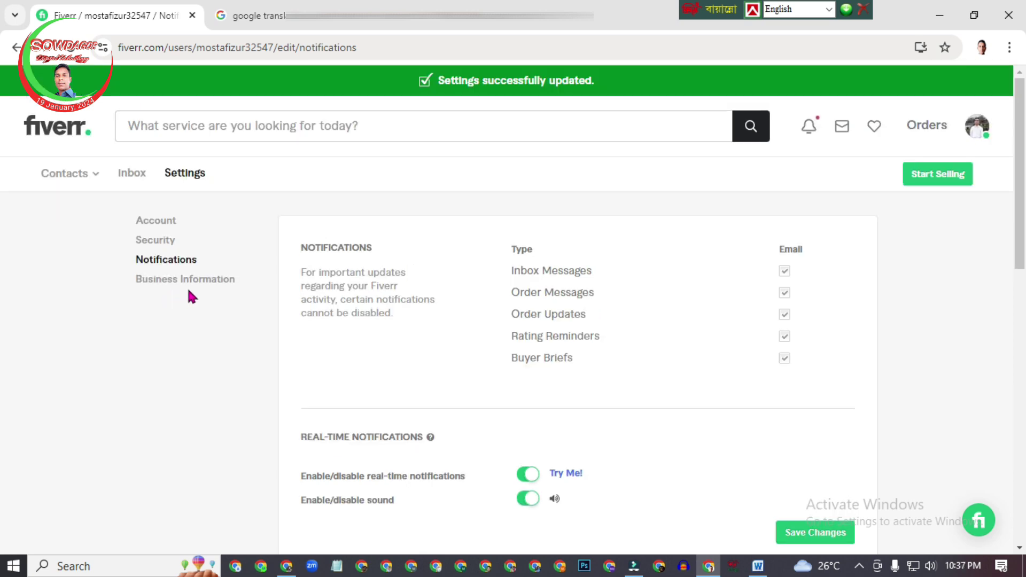
# Review Business Information, then open Billing and payments, where billing history shows 0 results.
pyautogui.click(201, 278)
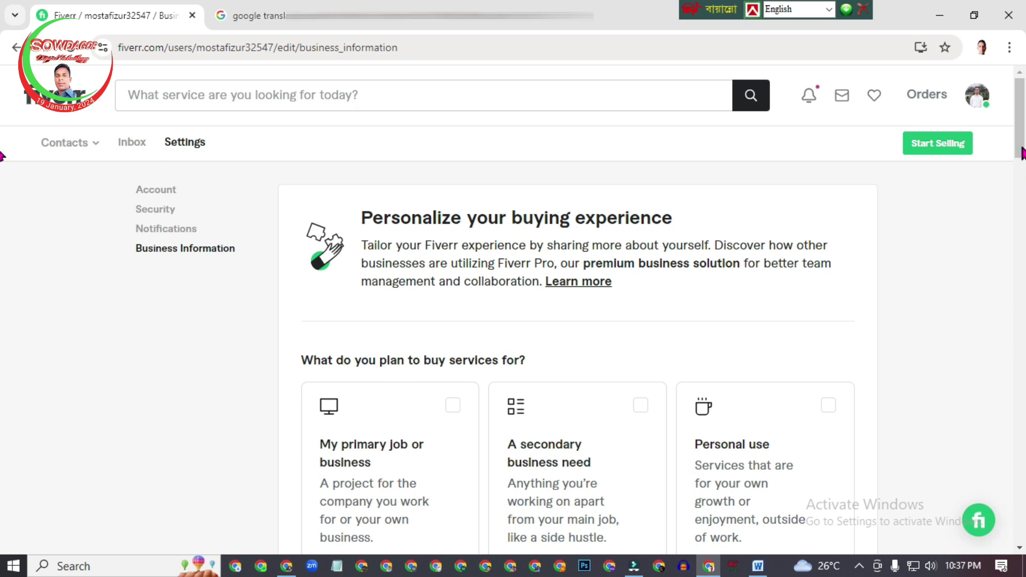
pyautogui.scroll(-3, 3, 187)
pyautogui.scroll(-2, 2, 187)
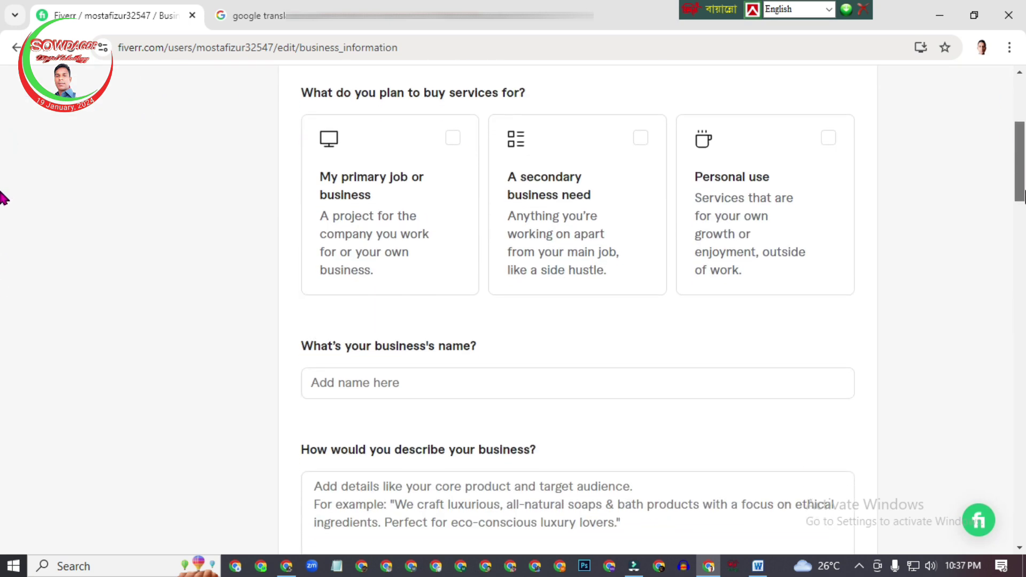
pyautogui.scroll(-10, 2, 203)
pyautogui.scroll(-6, 3, 288)
pyautogui.scroll(5, 3, 320)
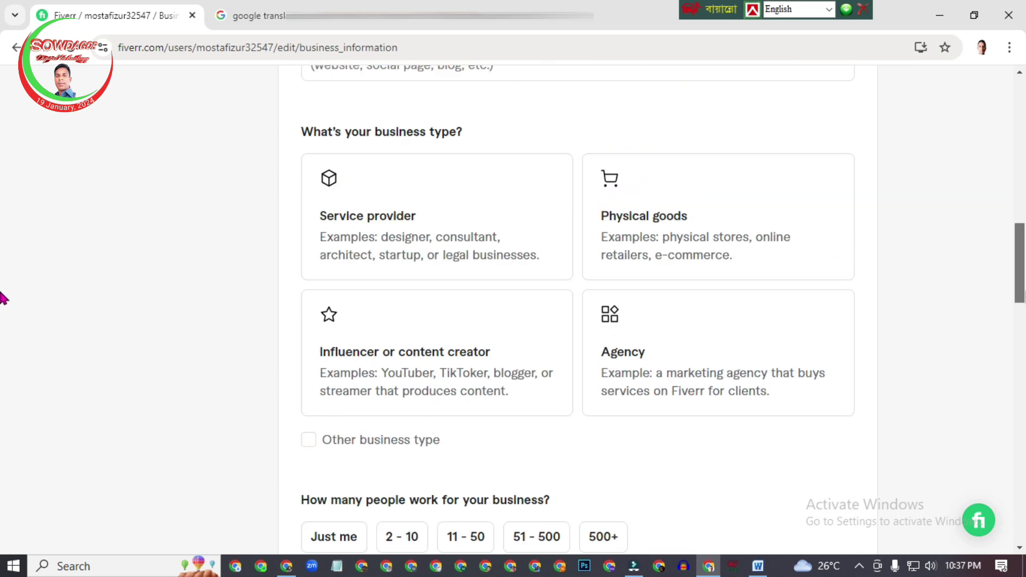
pyautogui.scroll(13, 2, 241)
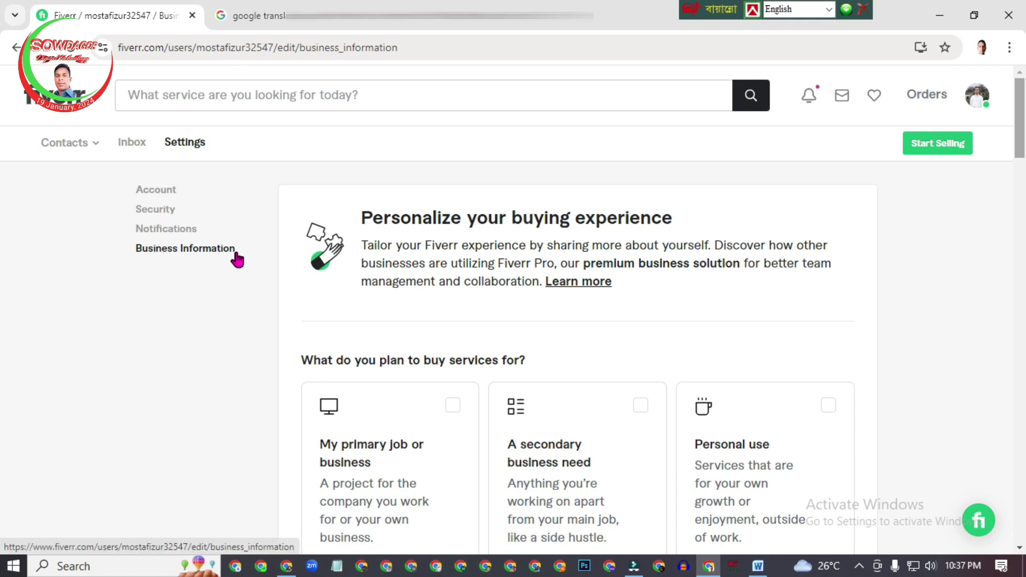
pyautogui.click(975, 99)
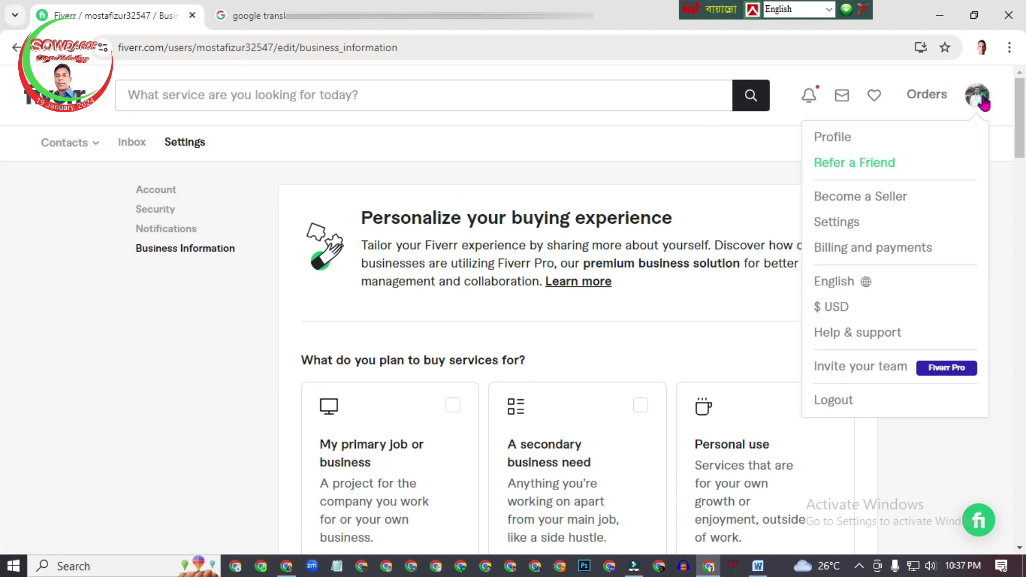
pyautogui.click(890, 255)
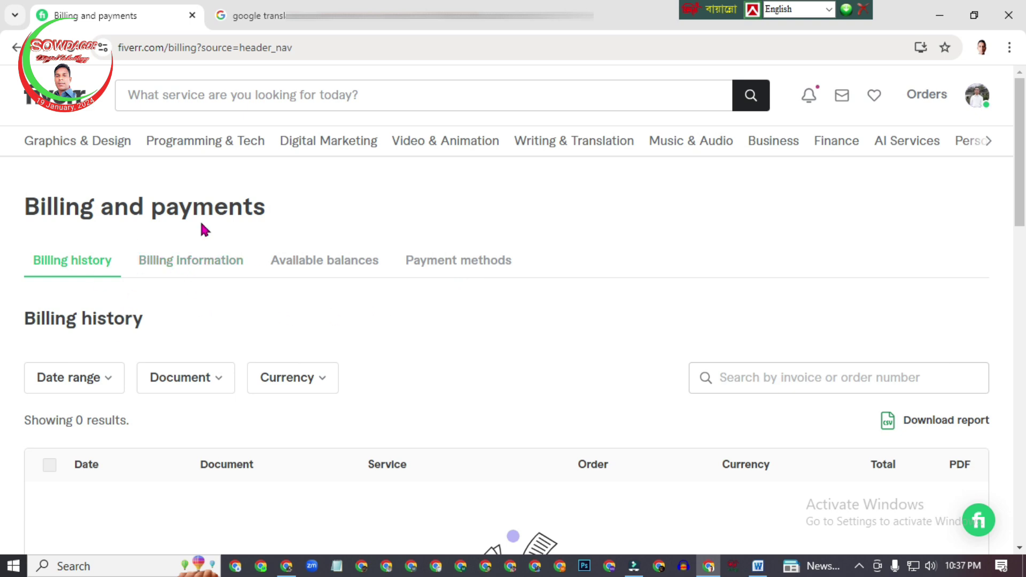
# Tick 'I want to get invoices via email as well' in Billing information and save.
pyautogui.click(188, 274)
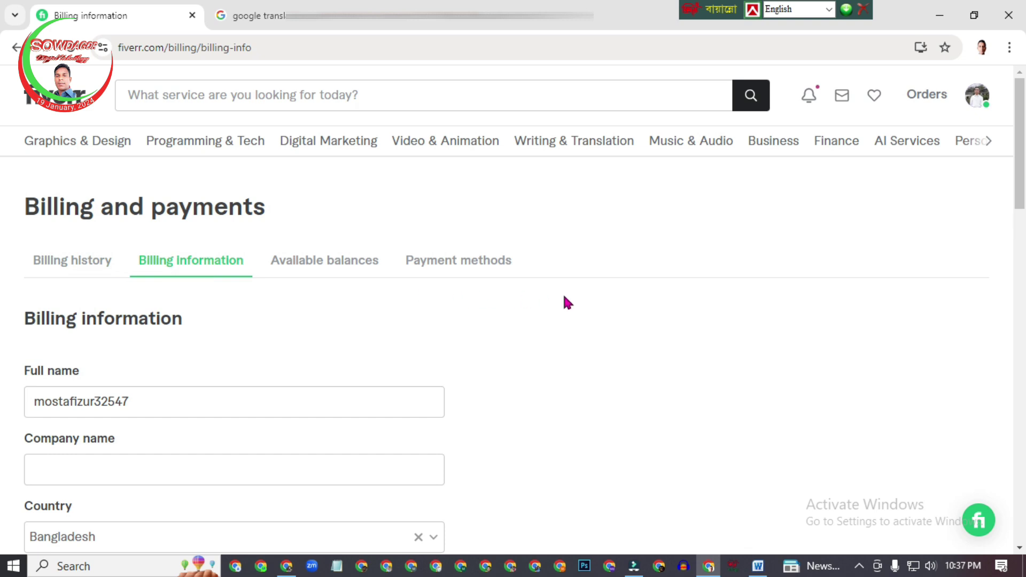
pyautogui.scroll(-1, 620, 305)
pyautogui.scroll(-1, 618, 301)
pyautogui.scroll(1, 618, 309)
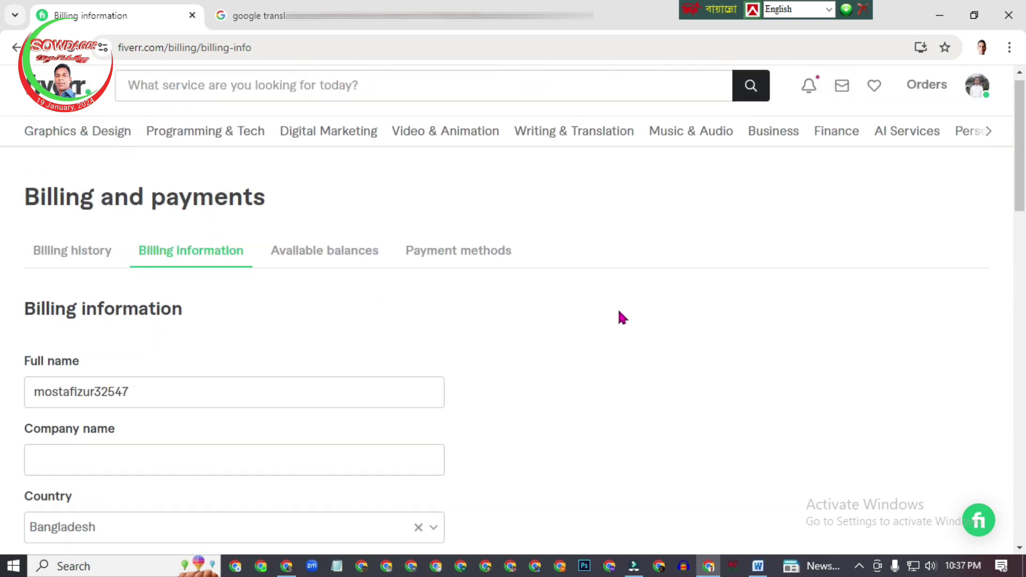
pyautogui.scroll(-1, 619, 318)
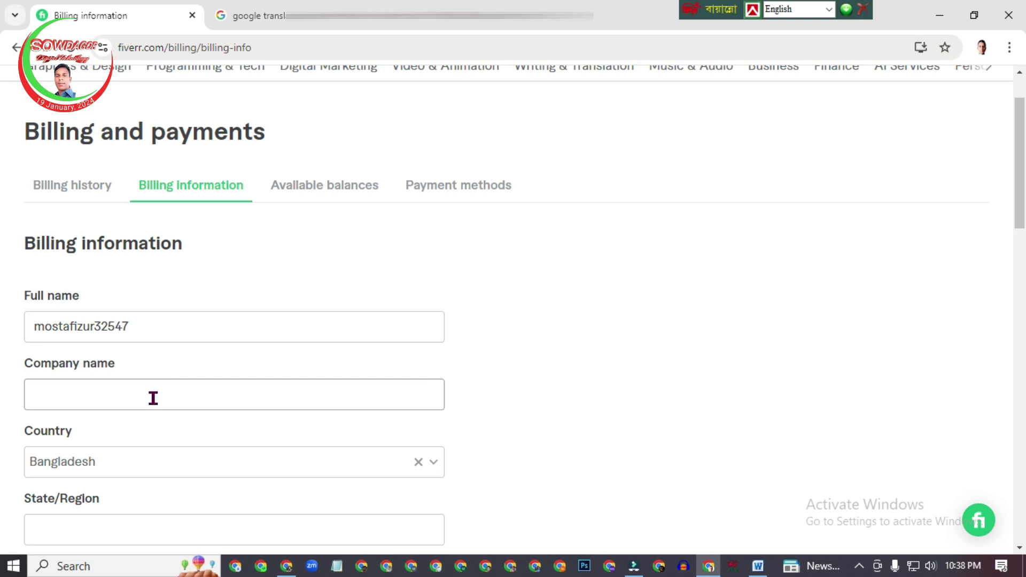
pyautogui.scroll(-3, 189, 412)
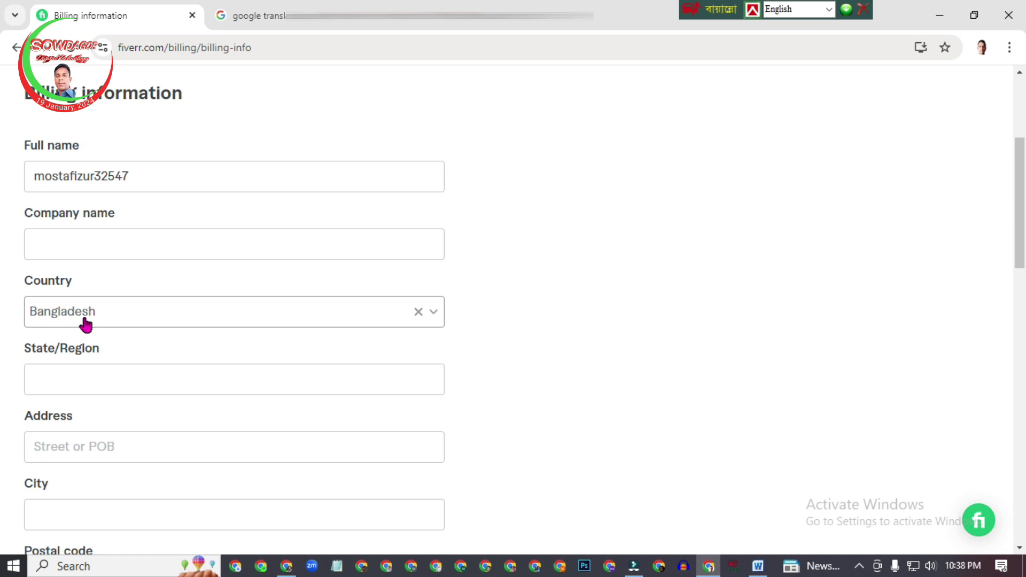
pyautogui.scroll(-2, 85, 325)
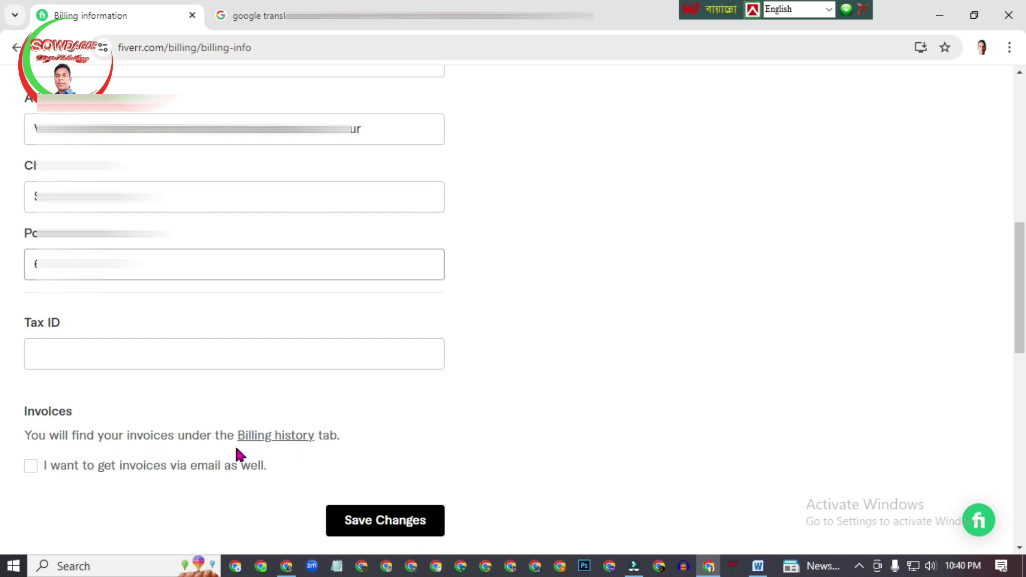
pyautogui.click(31, 467)
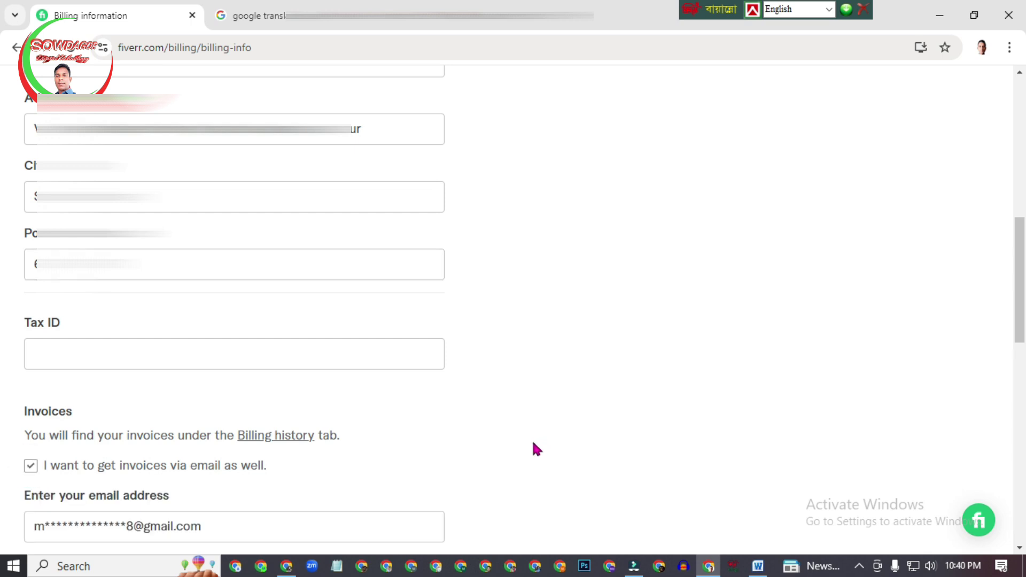
pyautogui.scroll(-2, 537, 449)
pyautogui.click(392, 476)
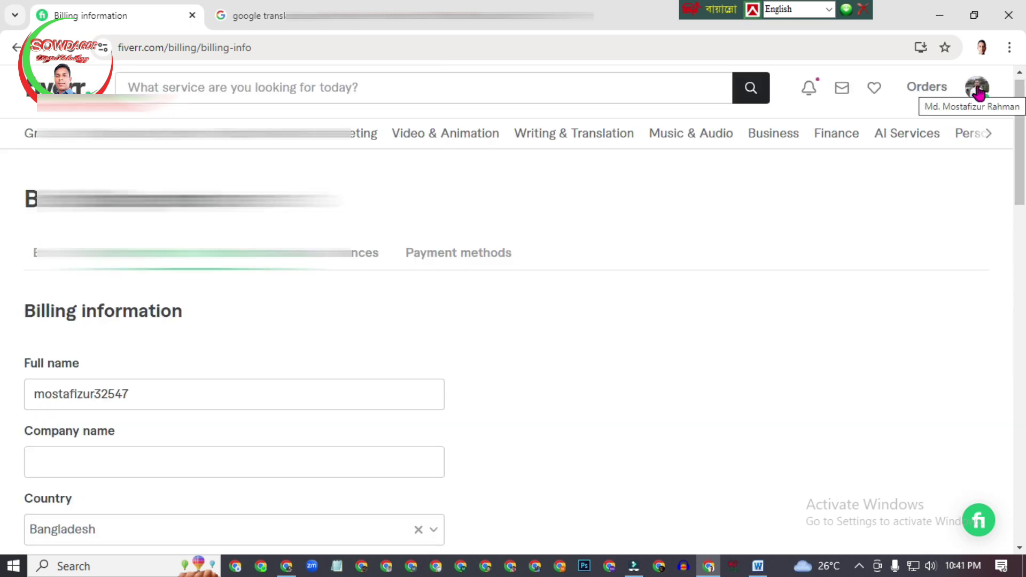
# Go to the Profile page from the avatar menu and switch to seller mode.
pyautogui.click(978, 90)
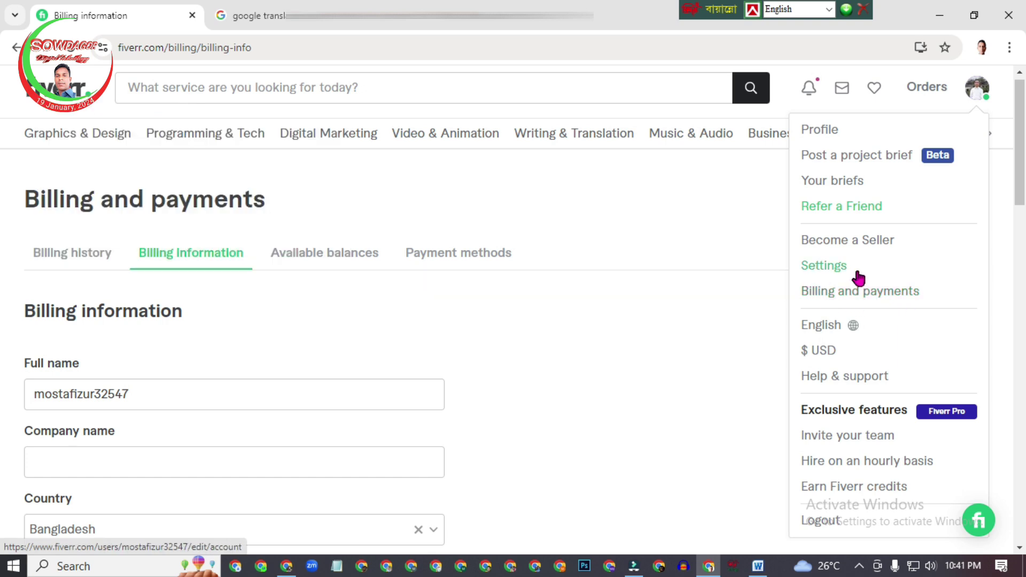
pyautogui.click(813, 139)
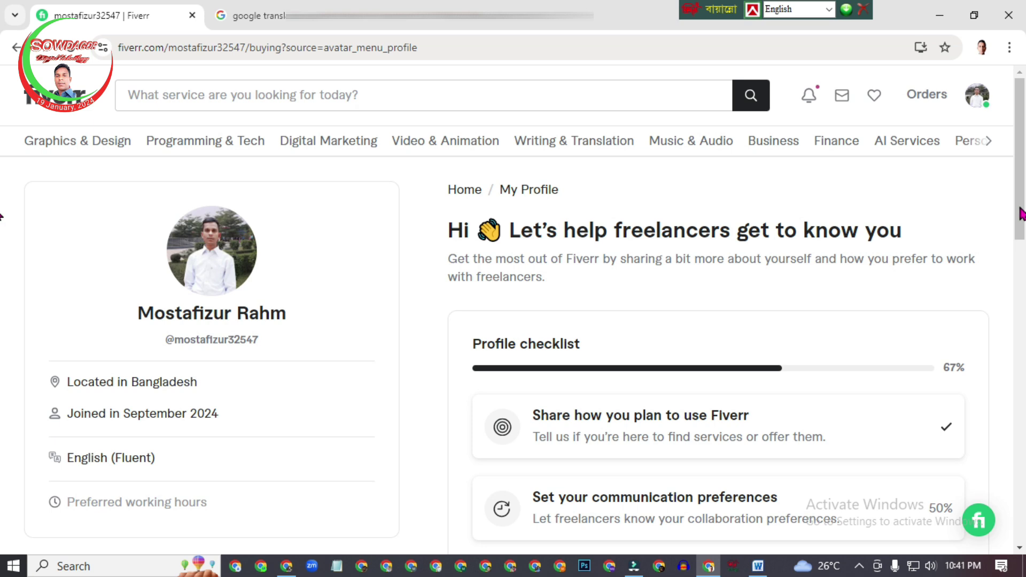
pyautogui.moveTo(1020, 214); pyautogui.dragTo(1020, 275)
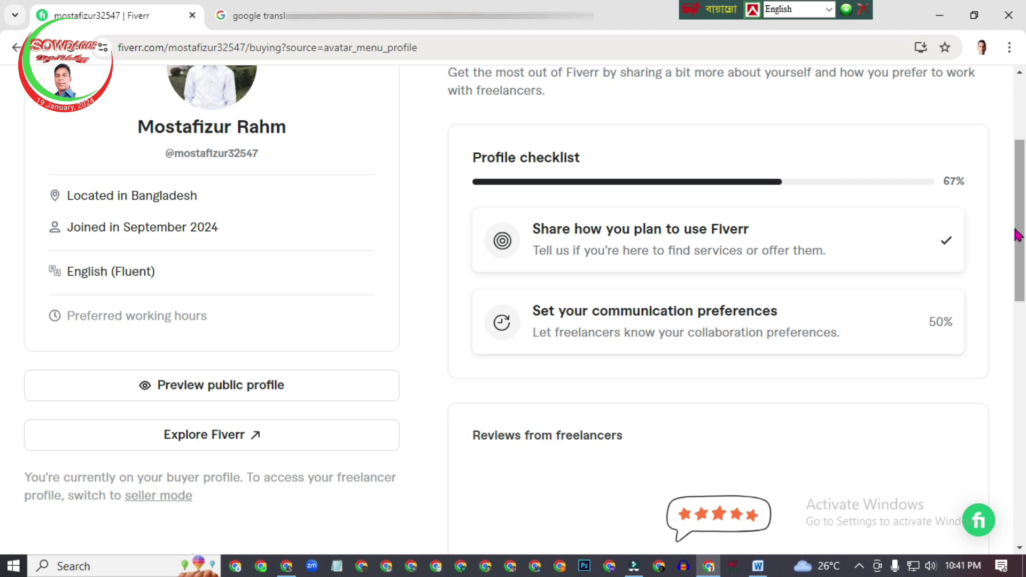
pyautogui.scroll(-5, 5, 297)
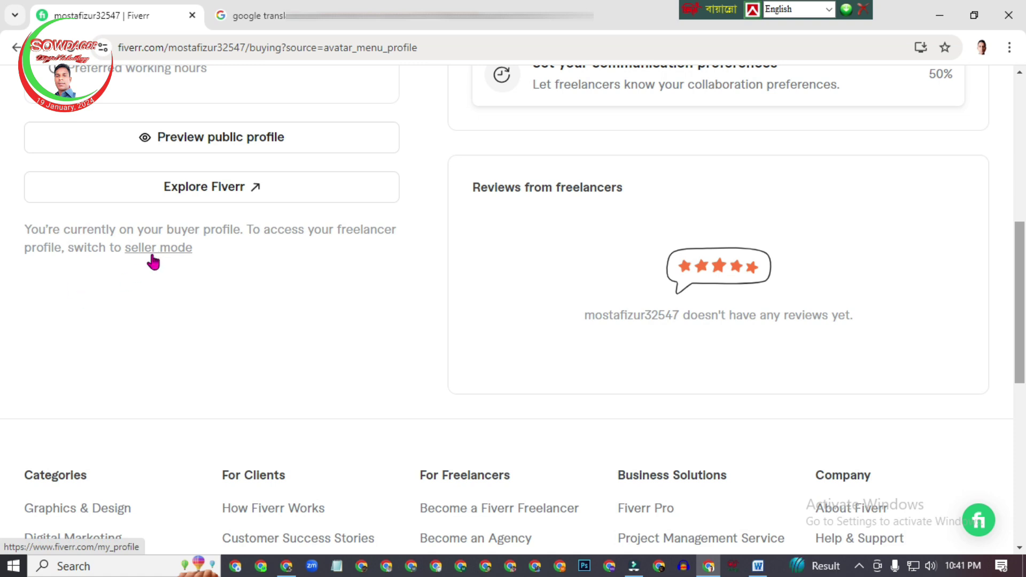
pyautogui.click(172, 255)
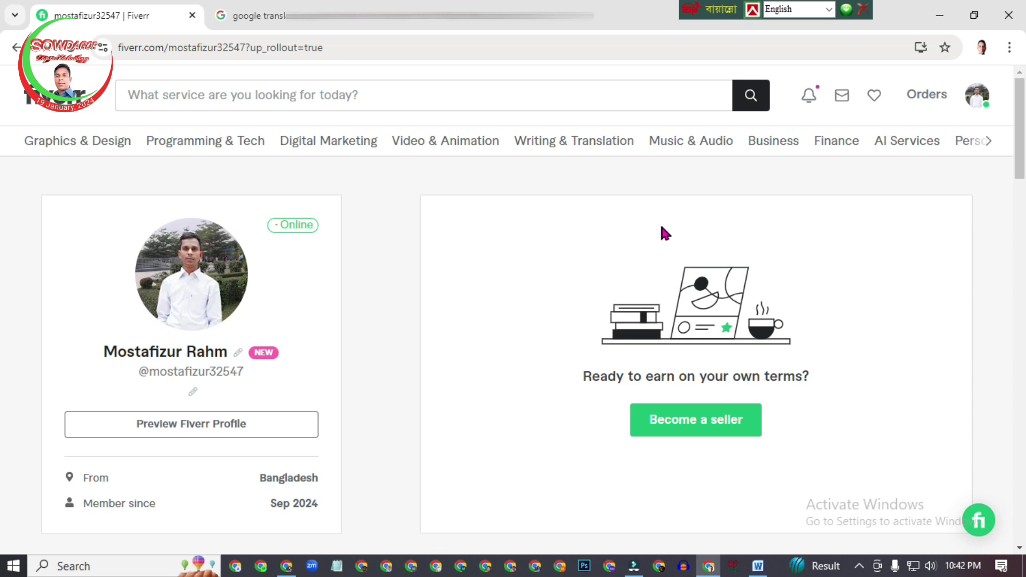
# Click Become a seller and continue past the selling breakdown and profile tips pages.
pyautogui.click(679, 419)
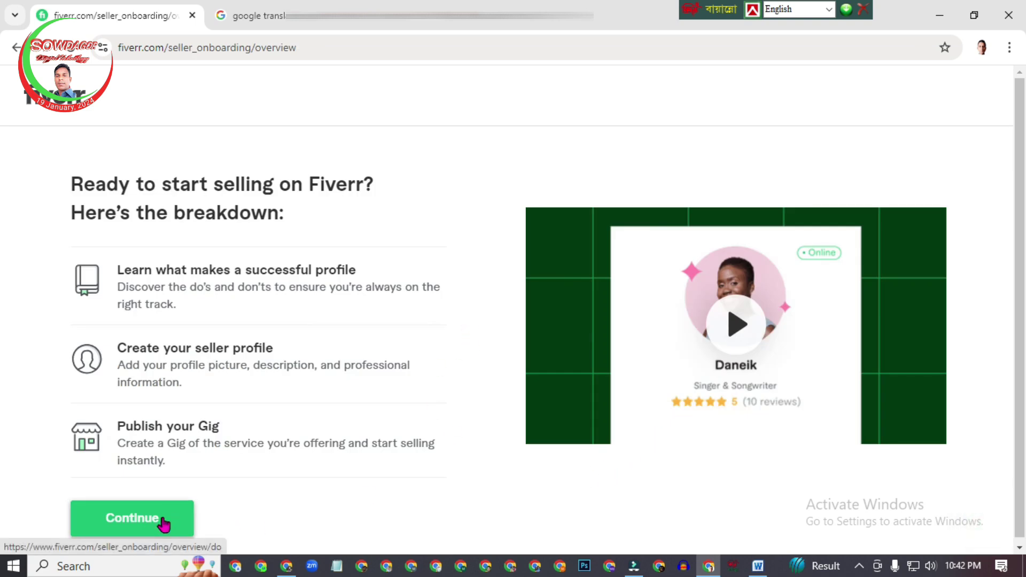
pyautogui.click(123, 526)
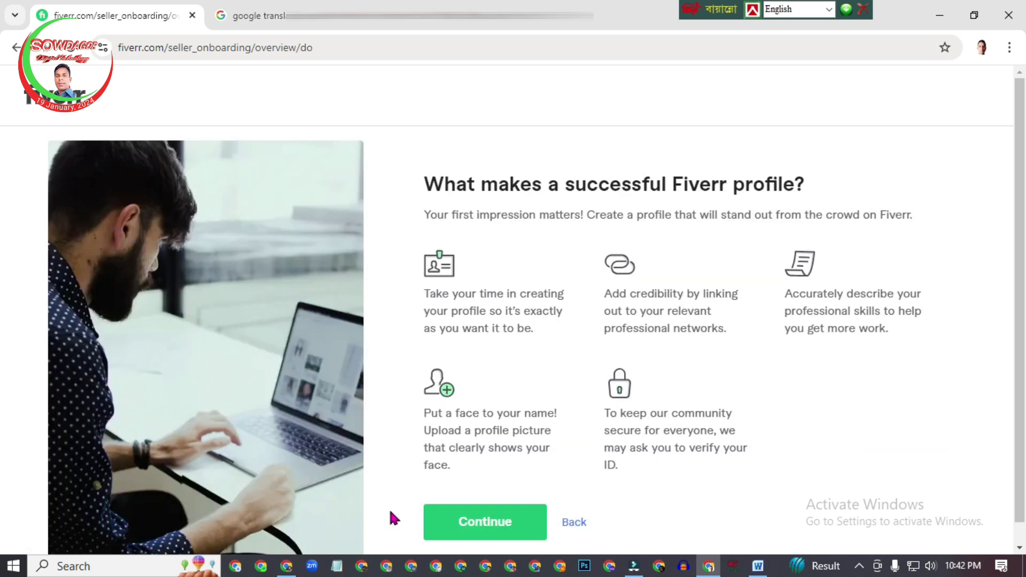
pyautogui.click(504, 520)
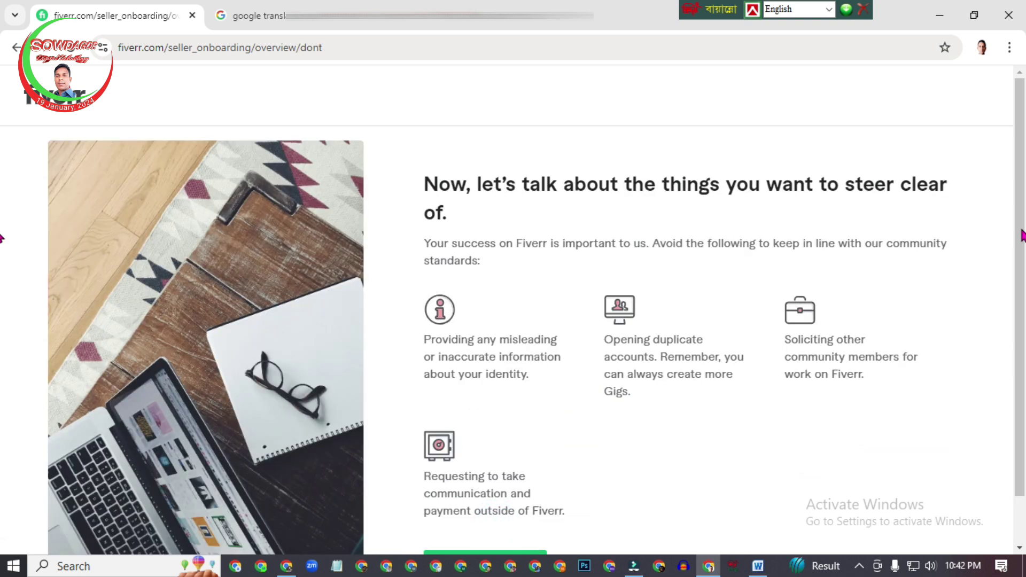
pyautogui.scroll(-1, 1021, 275)
pyautogui.click(484, 514)
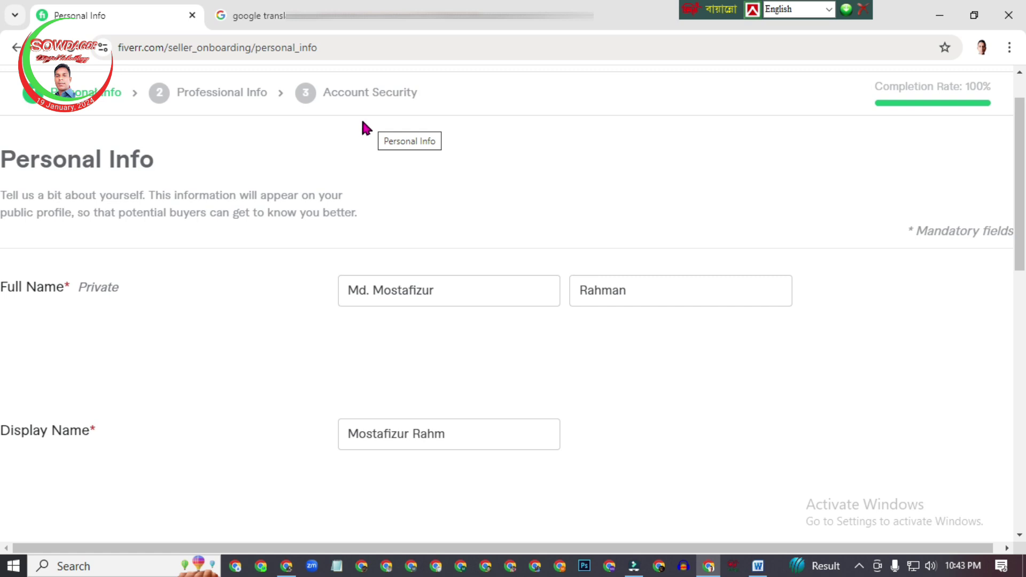
# Remove the surname from the Display Name, leaving only the first name.
pyautogui.scroll(-2, 62, 230)
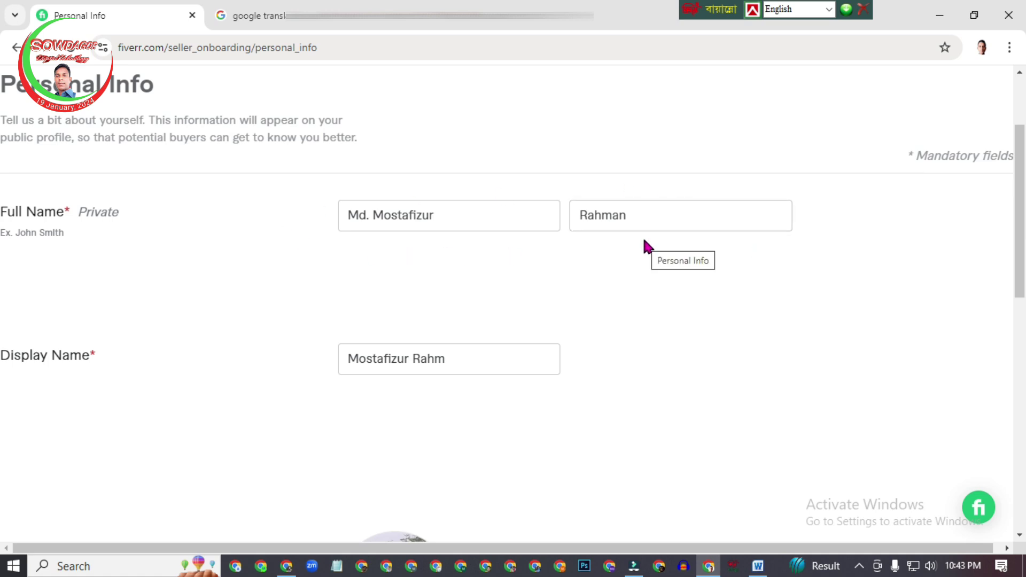
pyautogui.moveTo(326, 374)
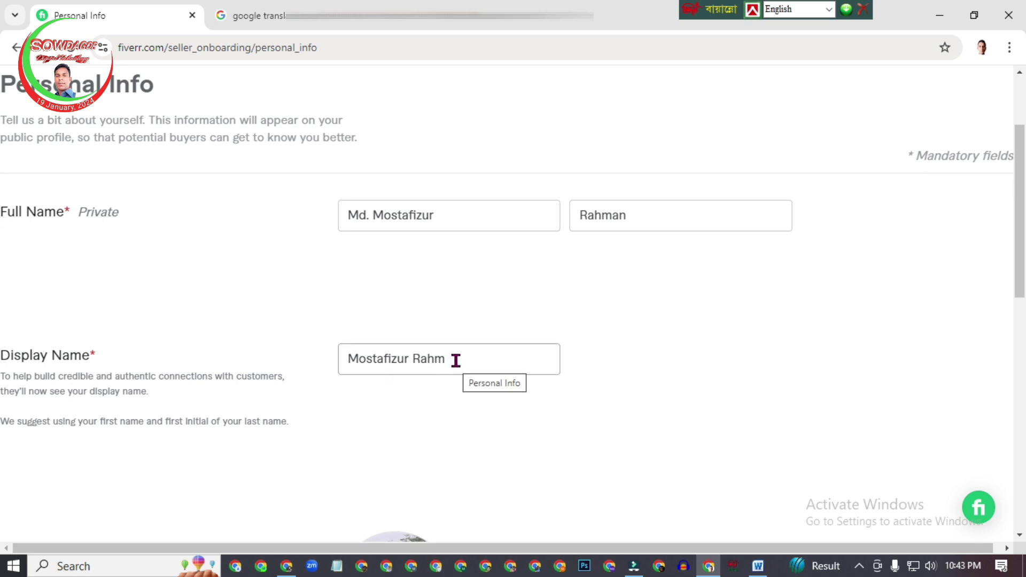
pyautogui.click(455, 359)
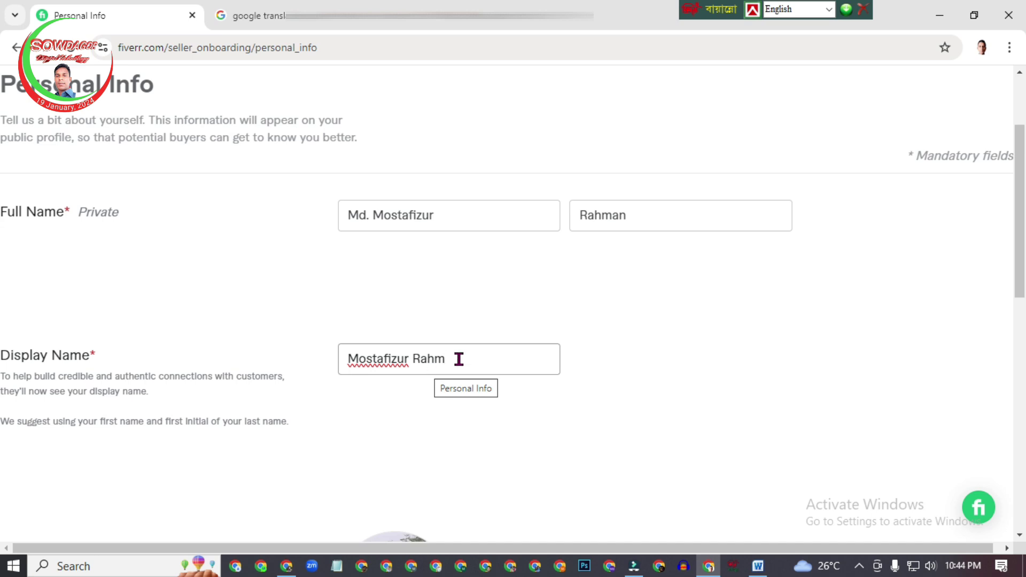
pyautogui.press('BackSpace')
pyautogui.press('BackSpace')
pyautogui.press('BackSpace')
pyautogui.press('BackSpace')
pyautogui.press('BackSpace')
# Check the profile picture, the 558-character description and English at Fluent level.
pyautogui.scroll(-5, 2, 259)
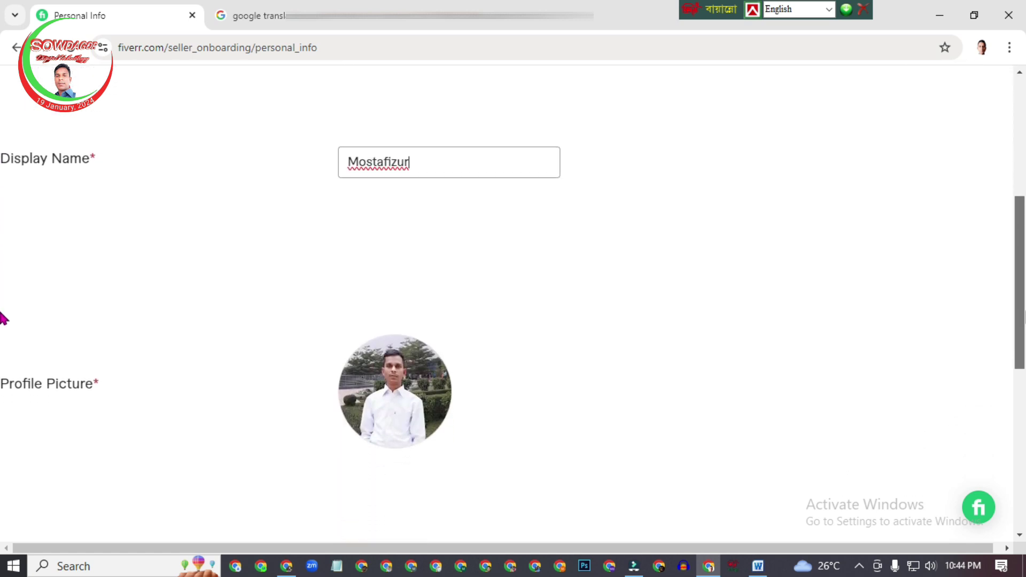
pyautogui.scroll(-2, 3, 332)
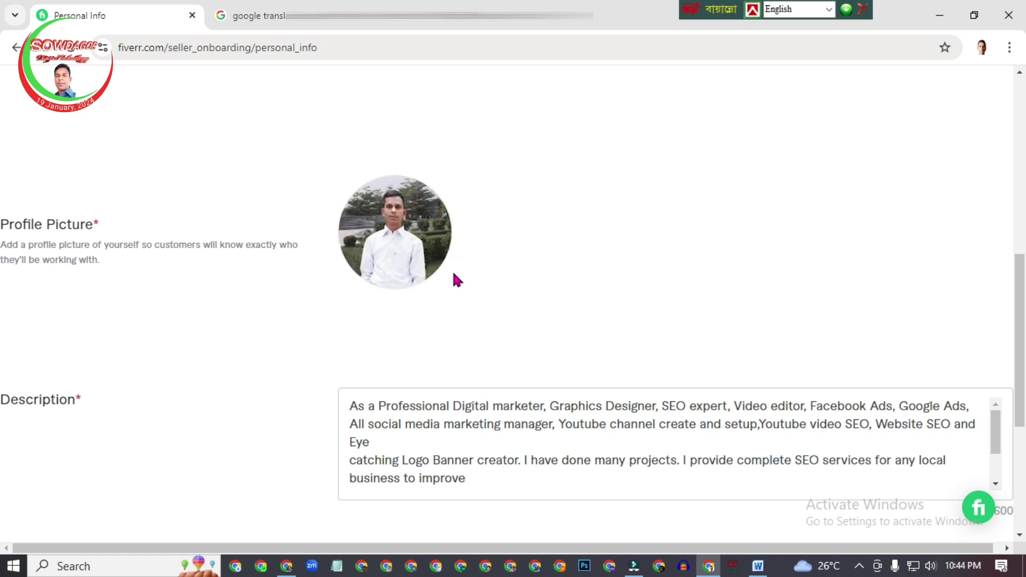
pyautogui.scroll(-2, 5, 316)
pyautogui.scroll(-2, 3, 331)
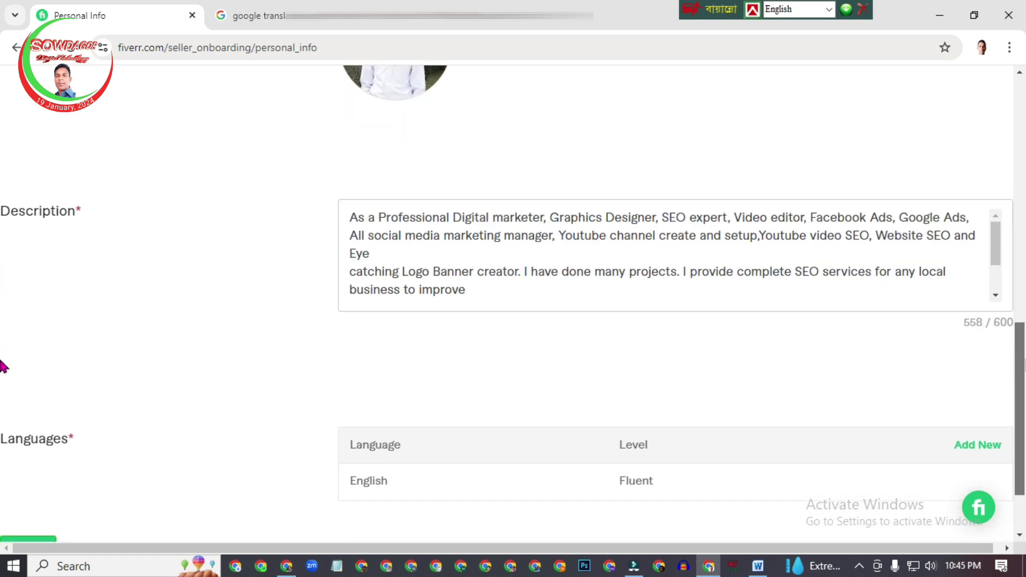
pyautogui.scroll(-2, 2, 381)
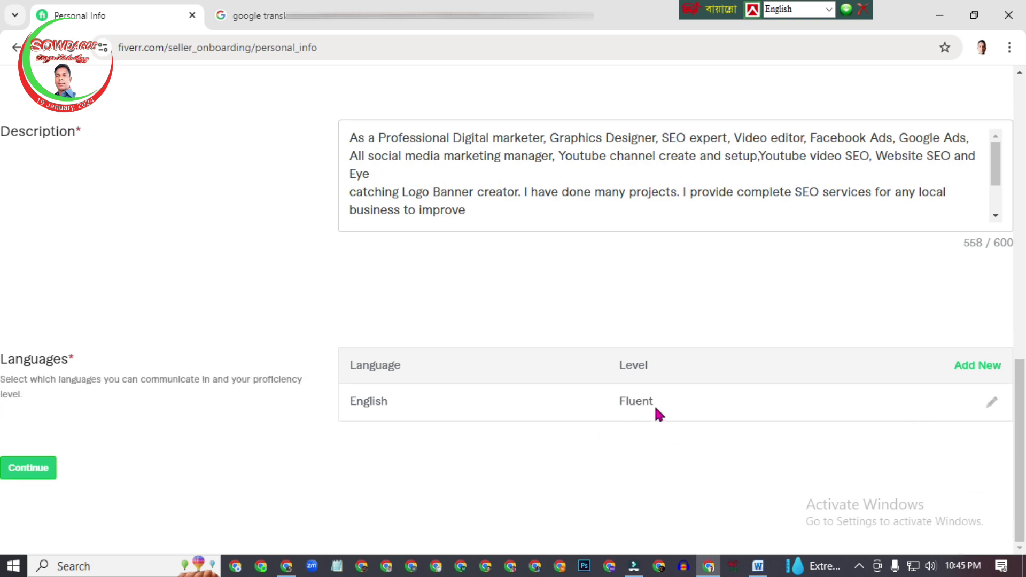
pyautogui.scroll(2, 486, 289)
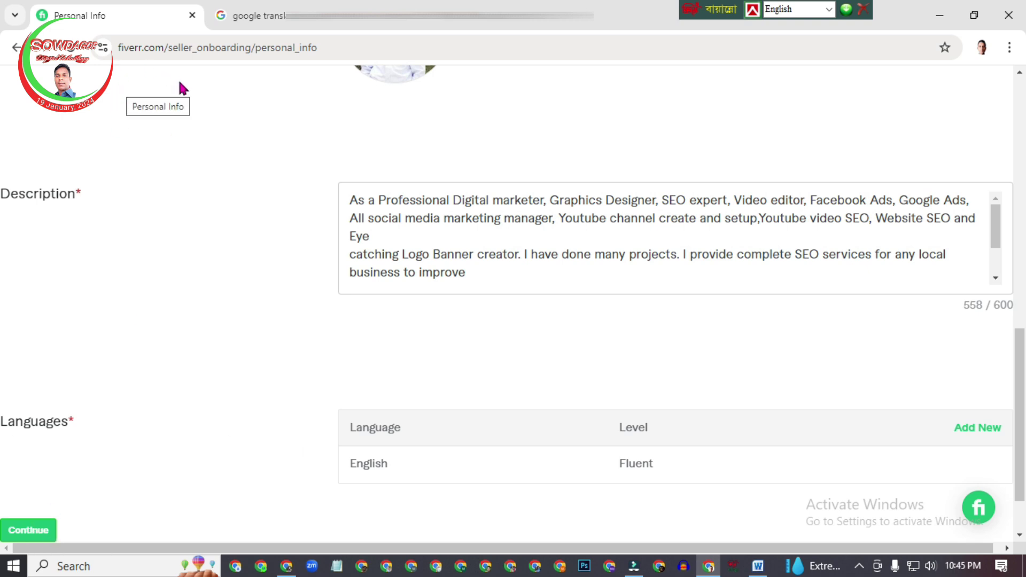
# Move on to Professional Info and review the skills Digital marketer, Graphic designer and Seo expert.
pyautogui.click(28, 530)
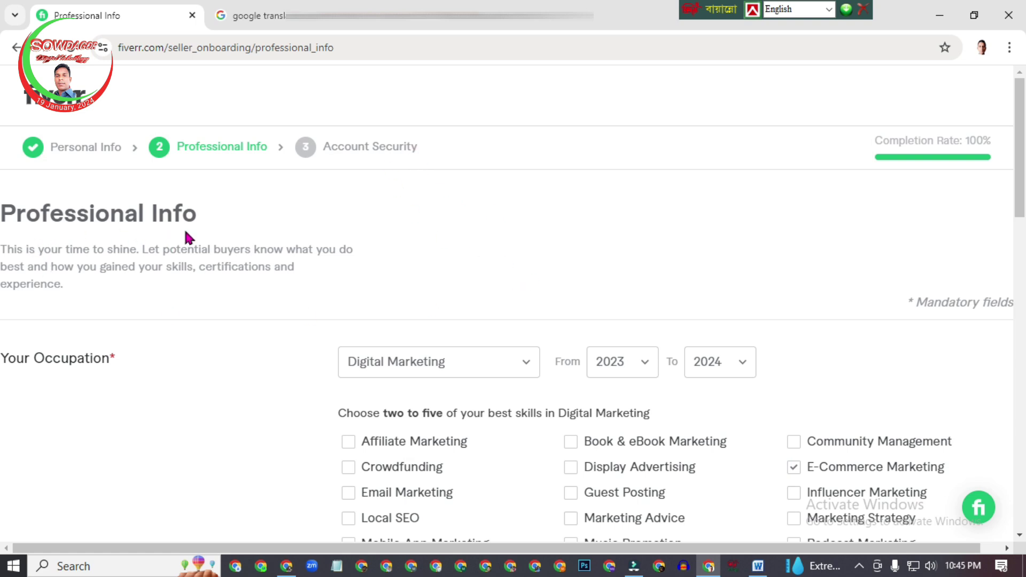
pyautogui.scroll(-3, 5, 224)
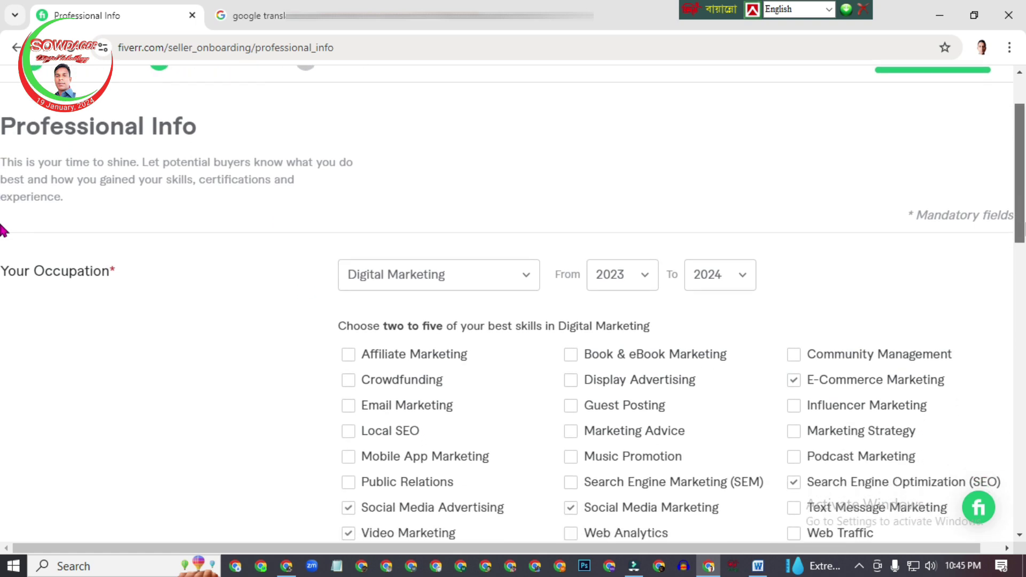
pyautogui.scroll(-2, 4, 249)
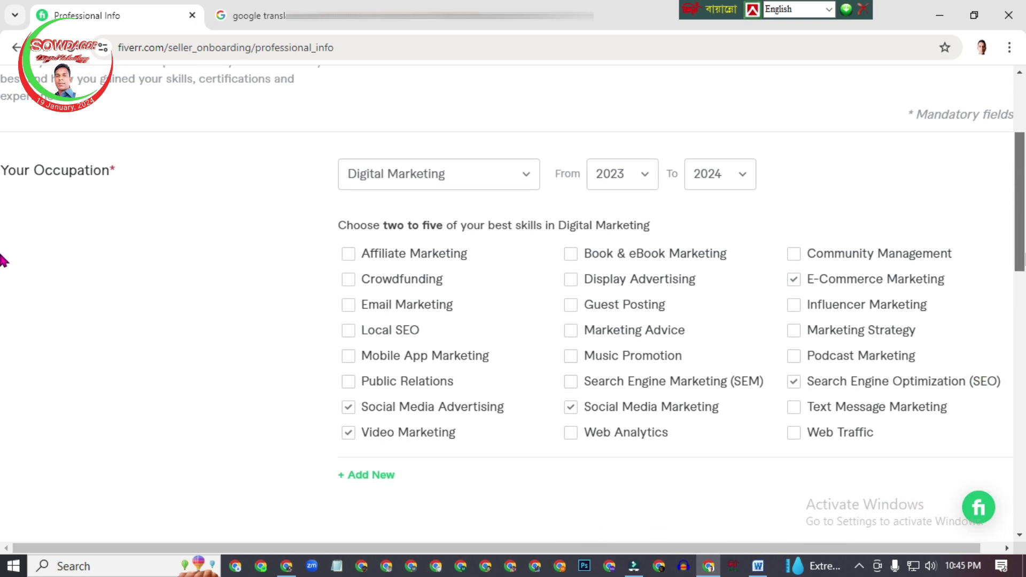
pyautogui.scroll(-1, 3, 270)
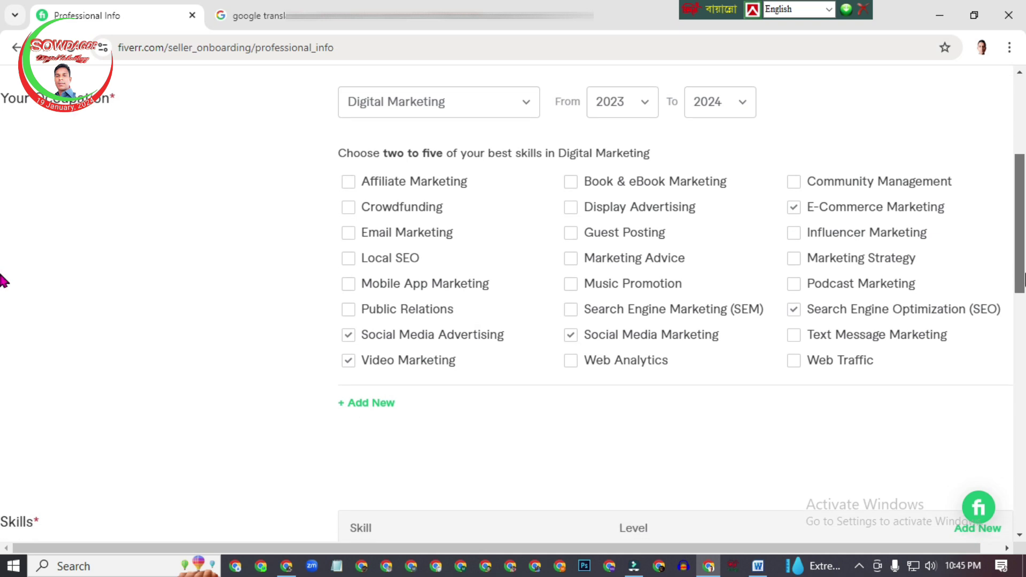
pyautogui.scroll(-4, 3, 280)
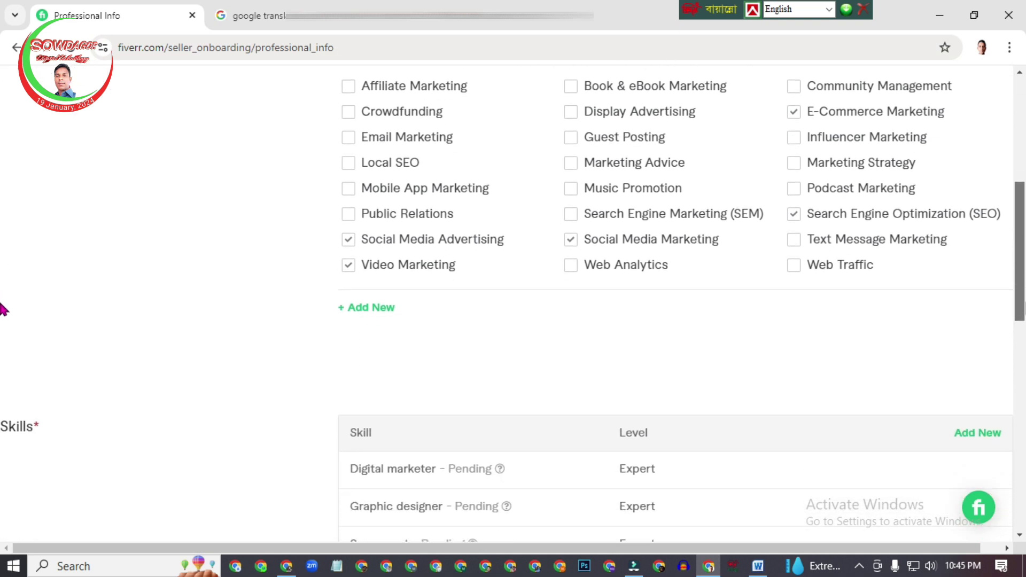
pyautogui.scroll(-1, 4, 346)
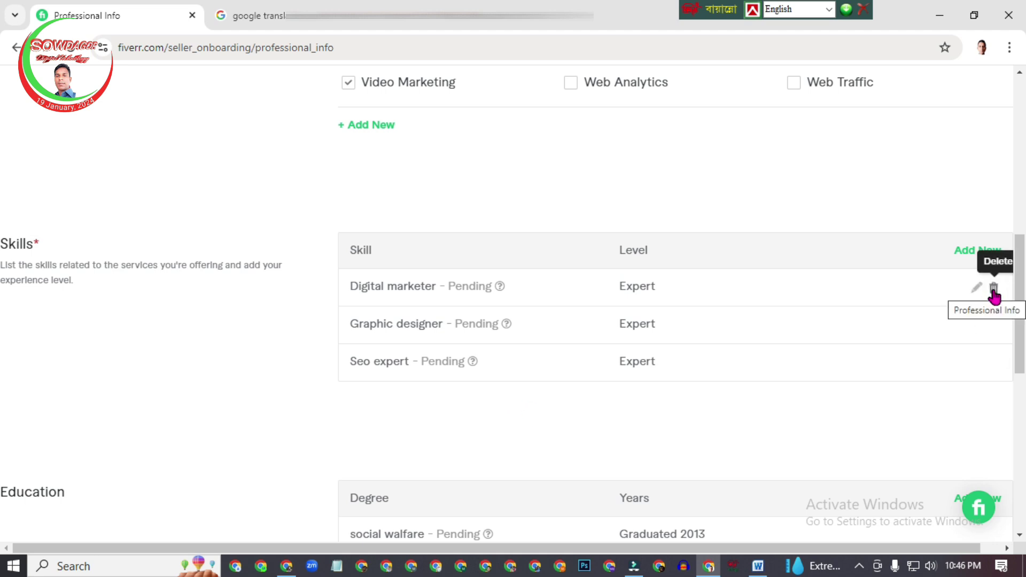
# Change the Digital marketer skill to YouTube SEO, keeping the level at Expert.
pyautogui.click(977, 289)
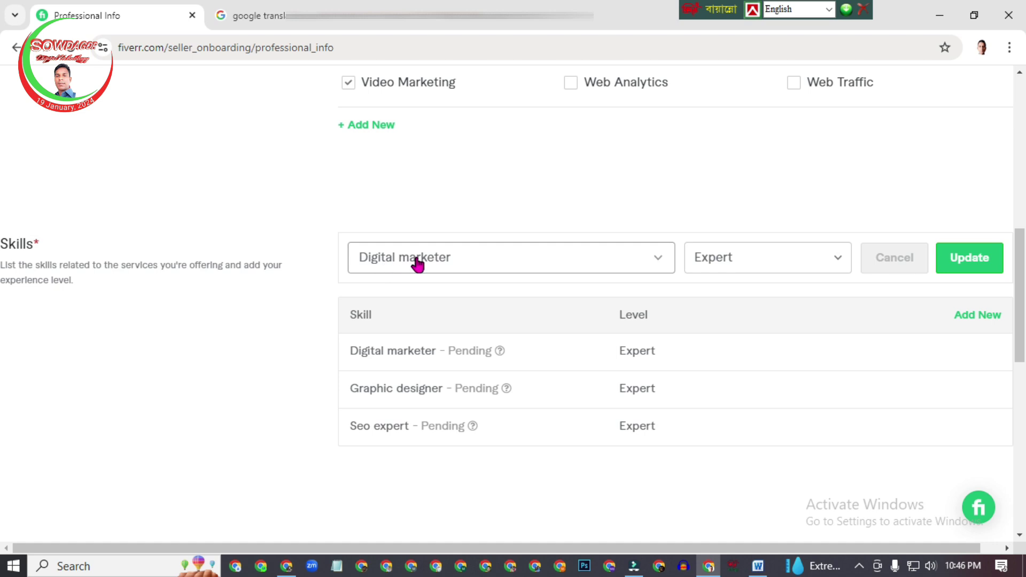
pyautogui.click(662, 262)
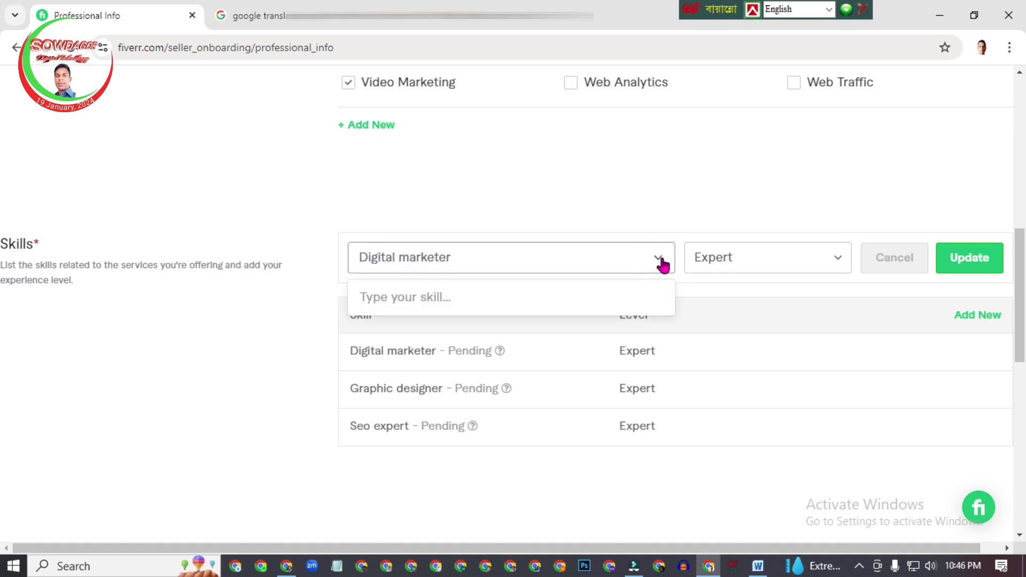
pyautogui.click(460, 263)
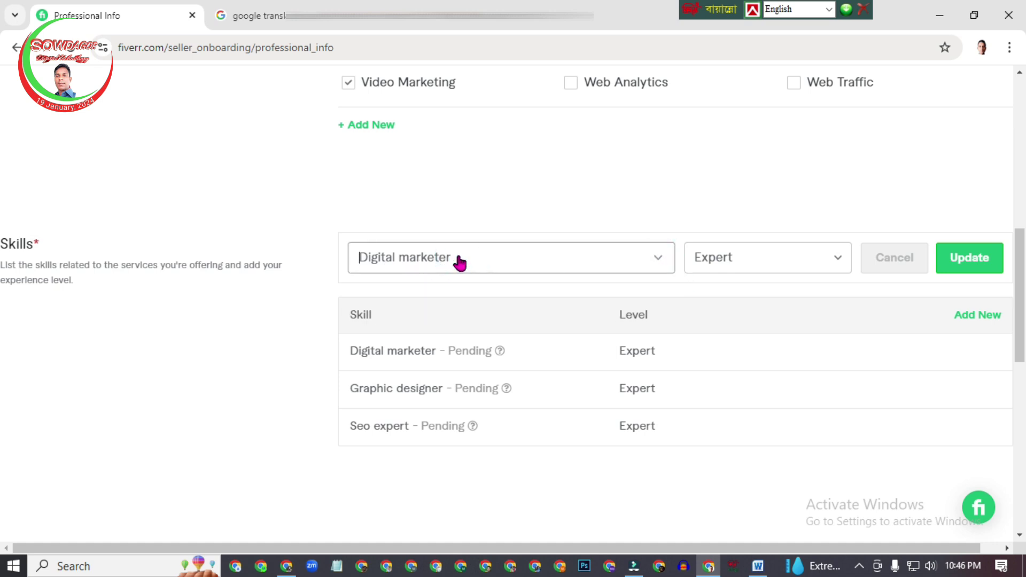
pyautogui.click(458, 261)
pyautogui.write('youtube s')
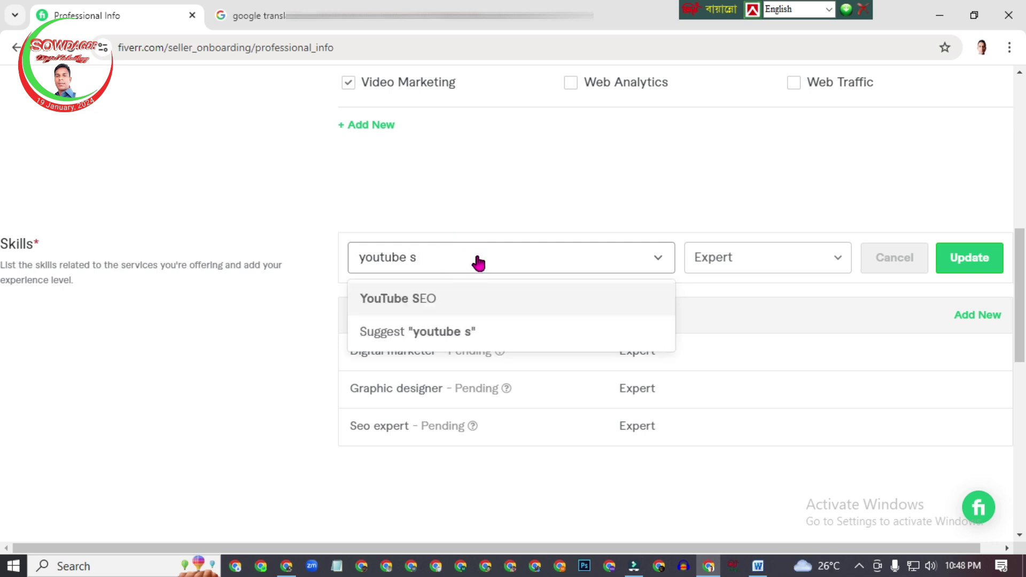
pyautogui.write('eo')
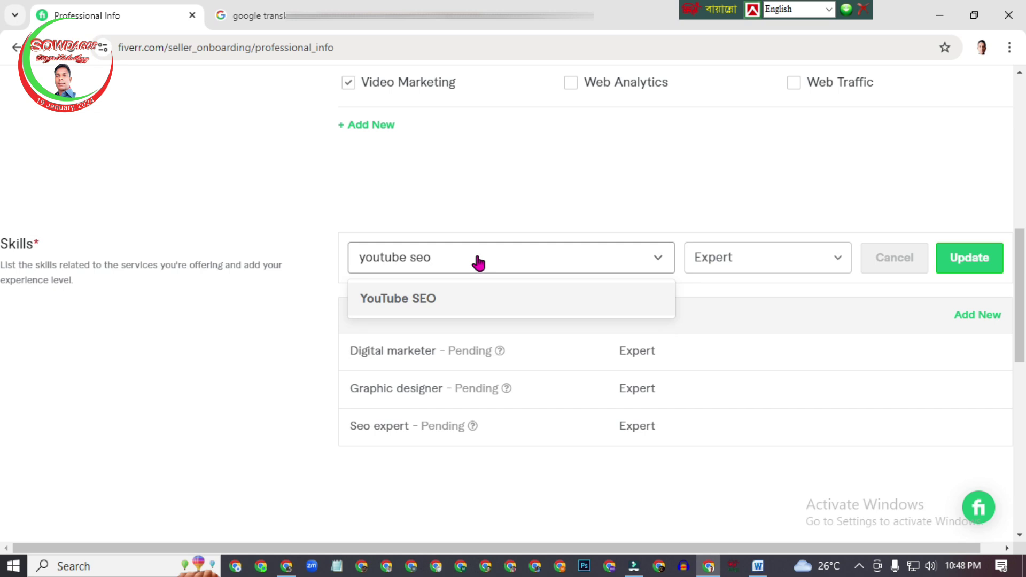
pyautogui.click(418, 297)
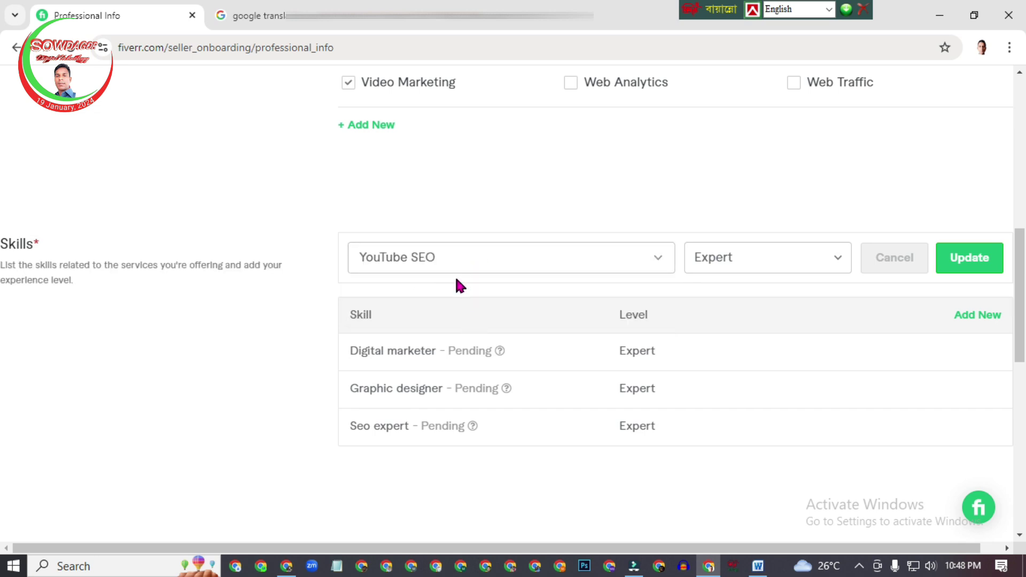
pyautogui.click(834, 260)
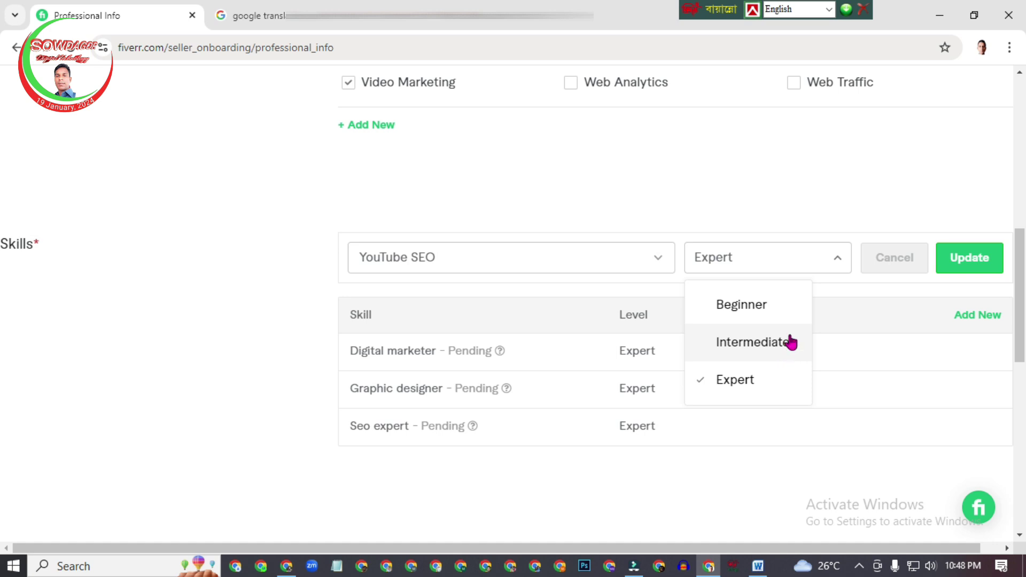
pyautogui.click(744, 389)
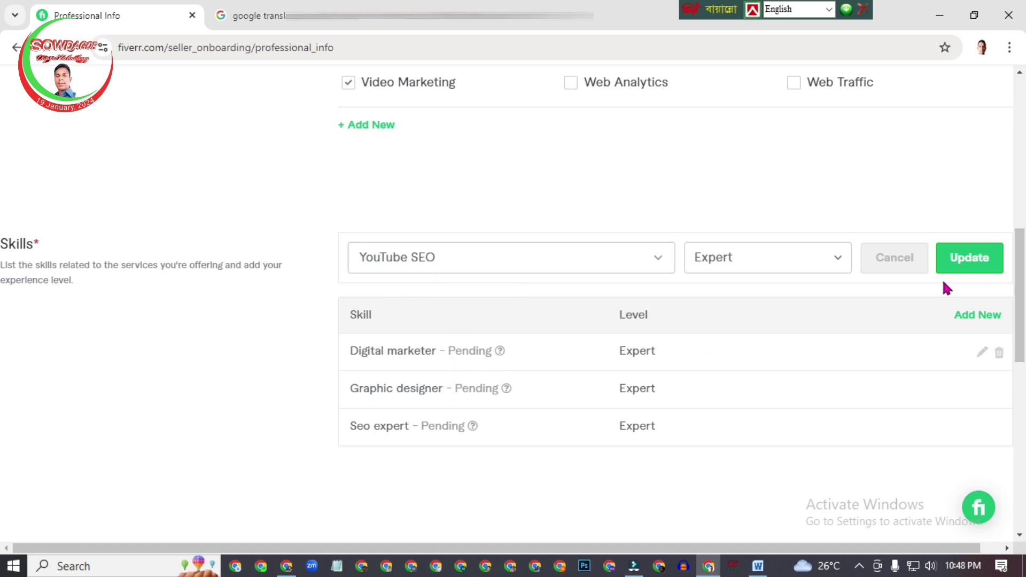
pyautogui.click(983, 261)
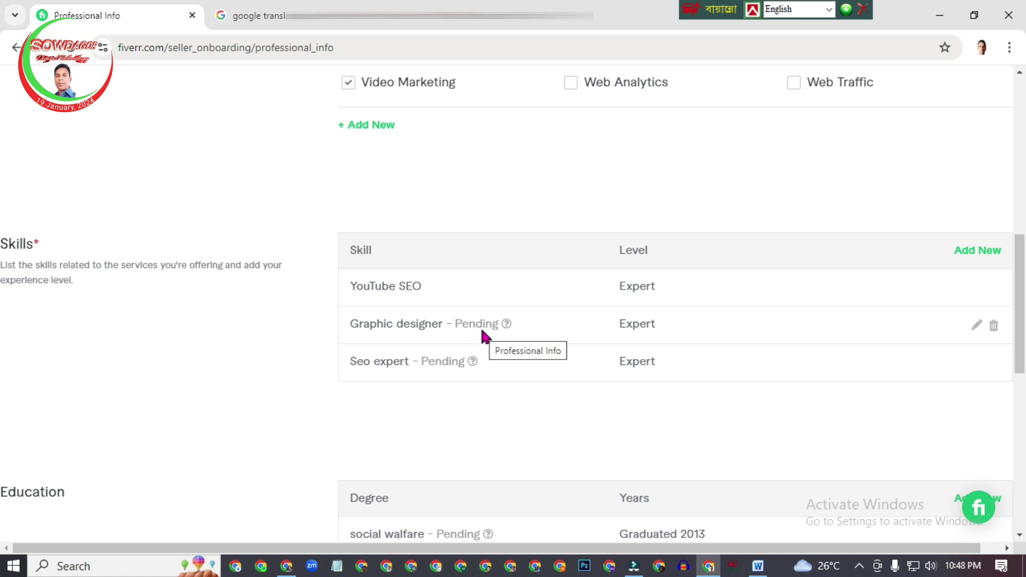
# Change the Graphic designer skill to Graphic design at Expert level.
pyautogui.click(977, 327)
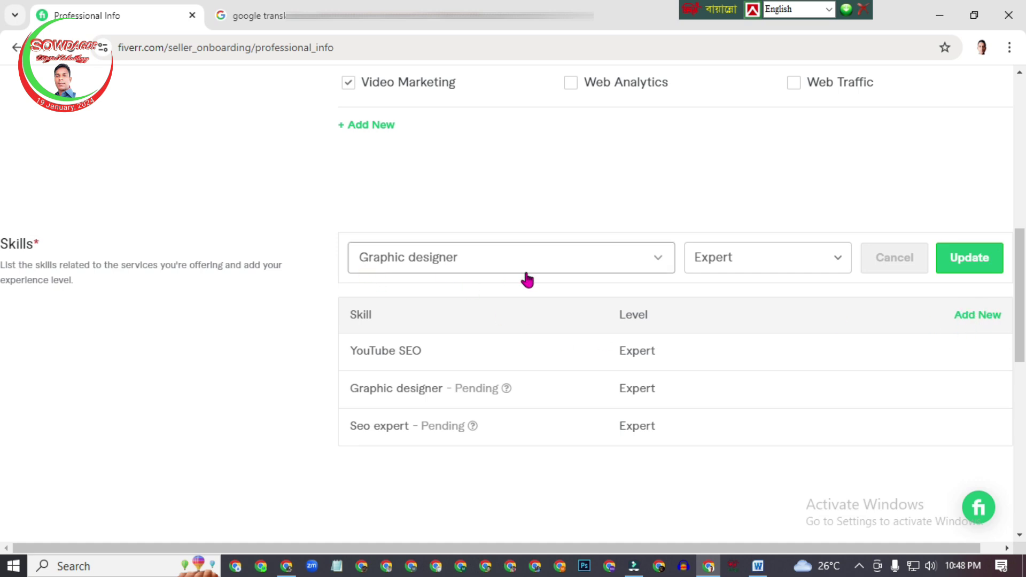
pyautogui.click(400, 262)
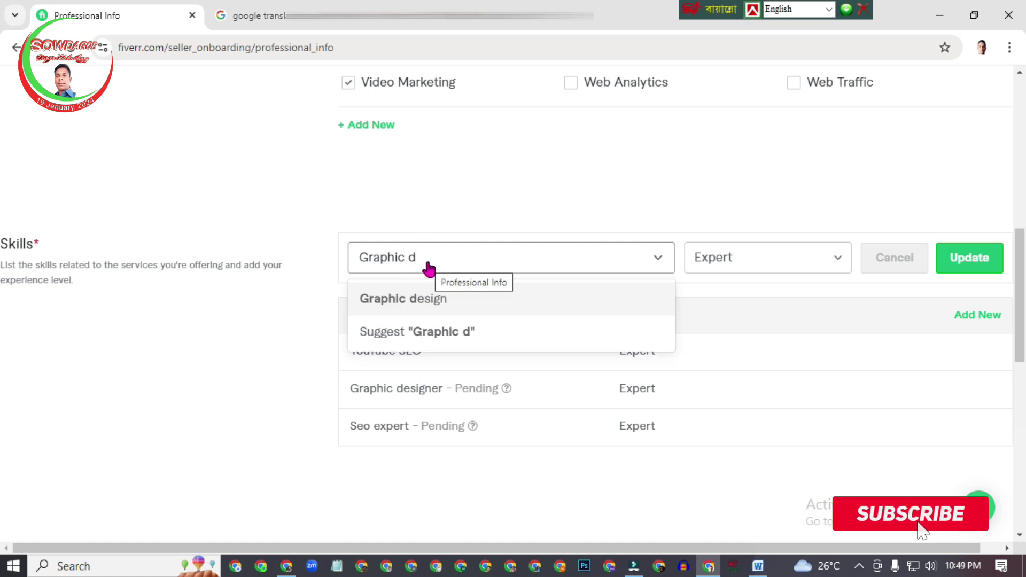
pyautogui.click(440, 308)
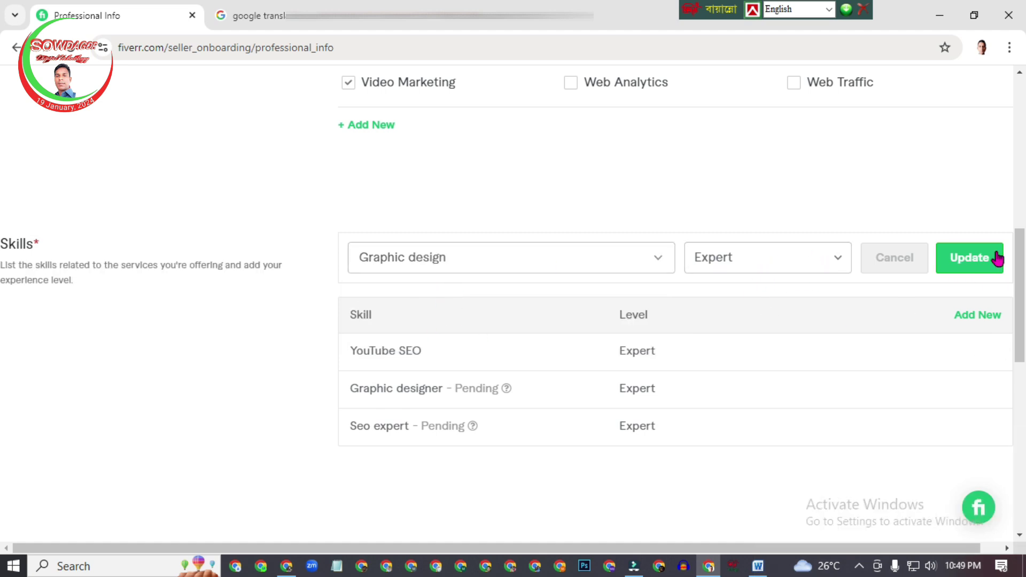
pyautogui.click(975, 262)
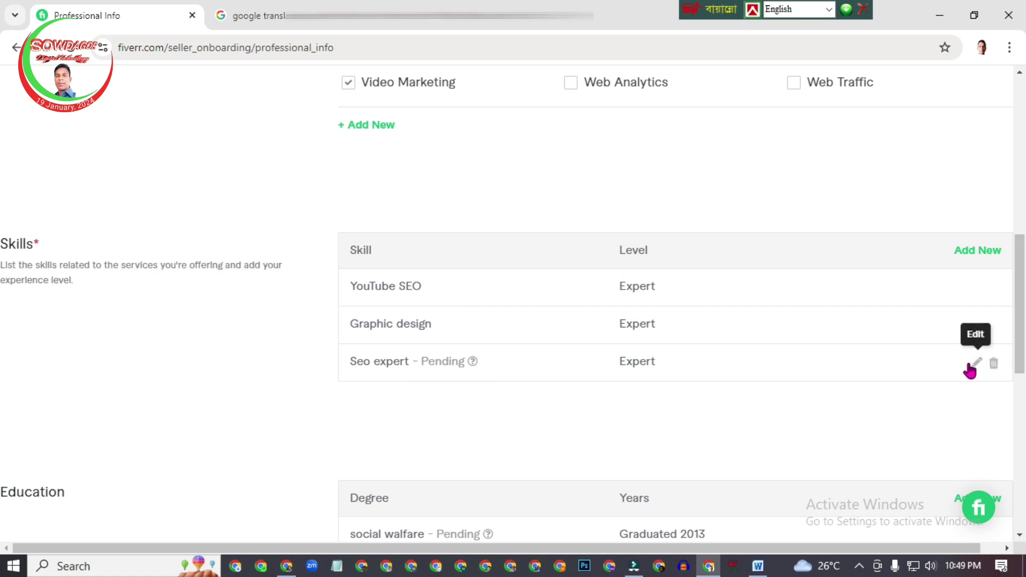
# Change the Seo expert skill to Facebook ads, keeping the level at Expert.
pyautogui.click(978, 365)
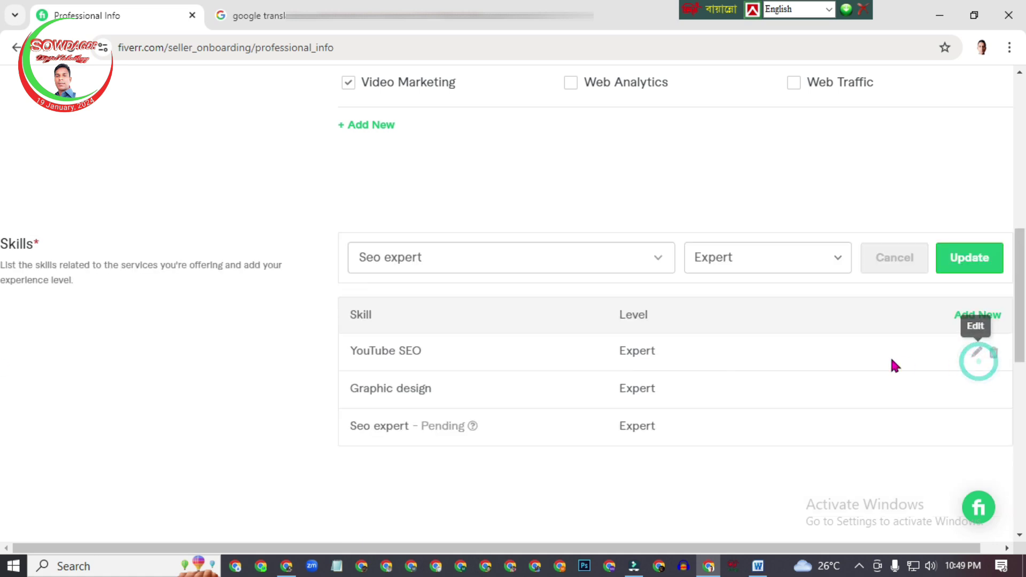
pyautogui.click(424, 259)
pyautogui.write('facebook a')
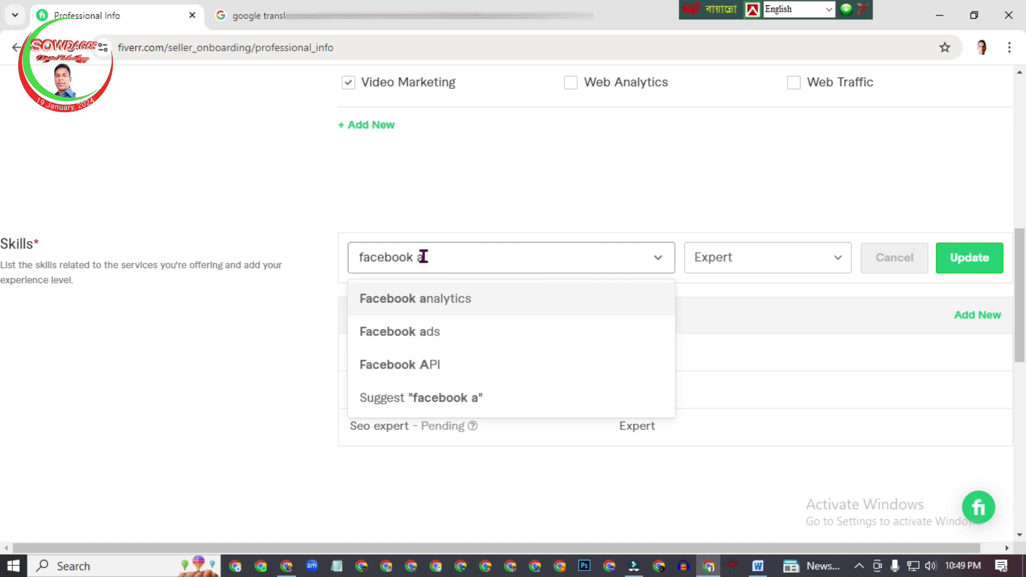
pyautogui.click(417, 338)
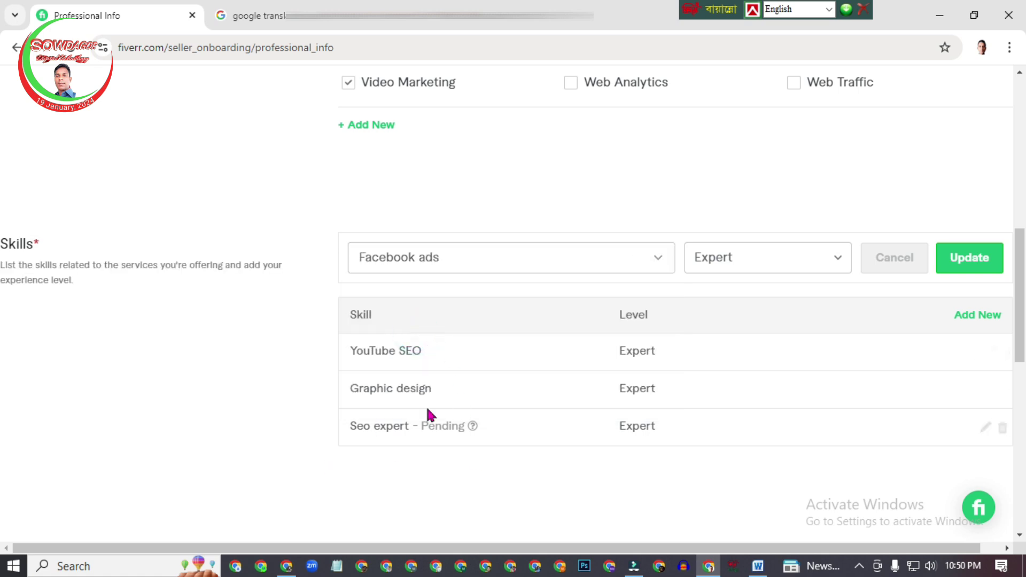
pyautogui.click(835, 258)
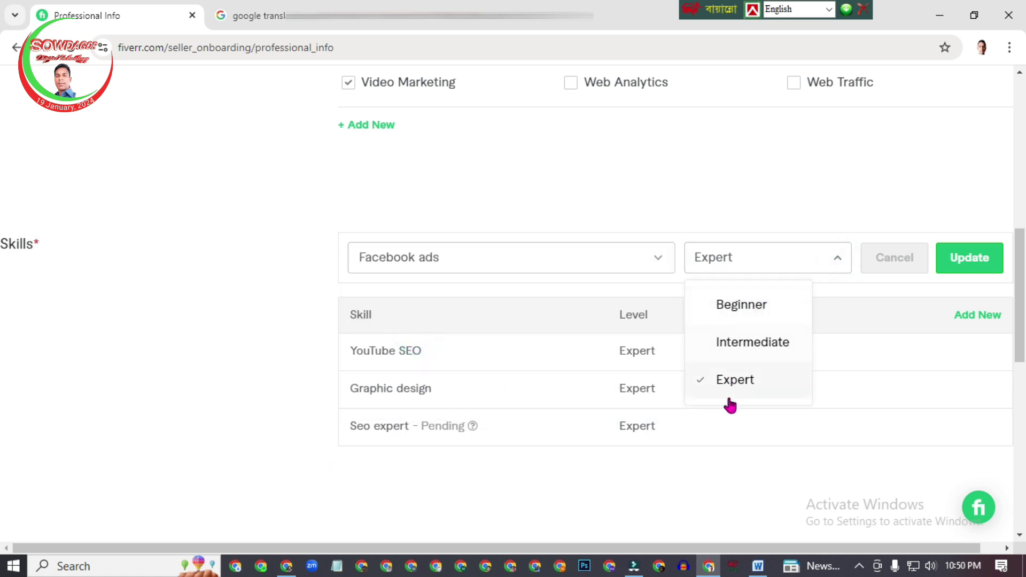
pyautogui.click(751, 383)
pyautogui.click(985, 265)
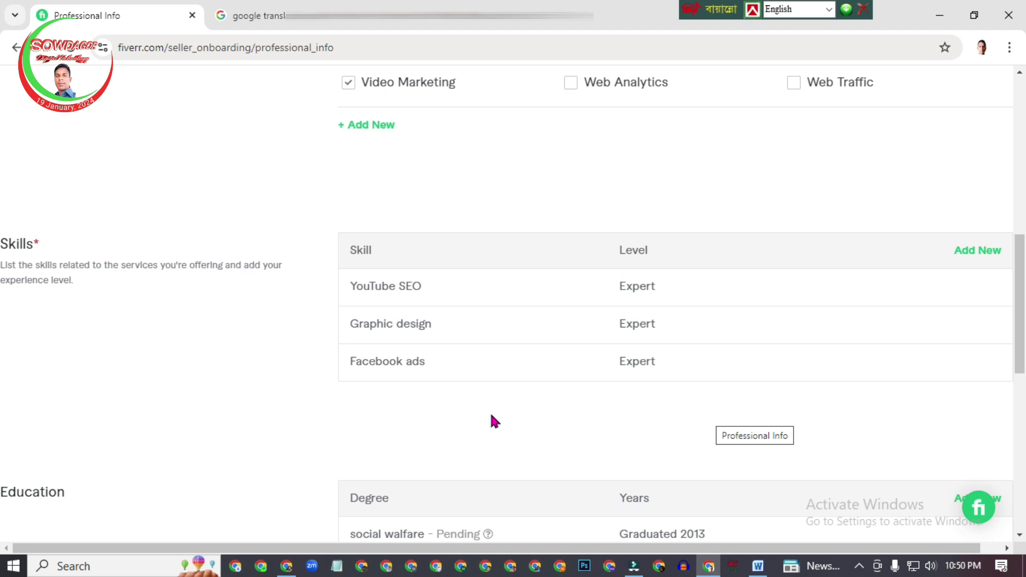
# Start adding further Expert skills through the Add New skill form.
pyautogui.click(983, 250)
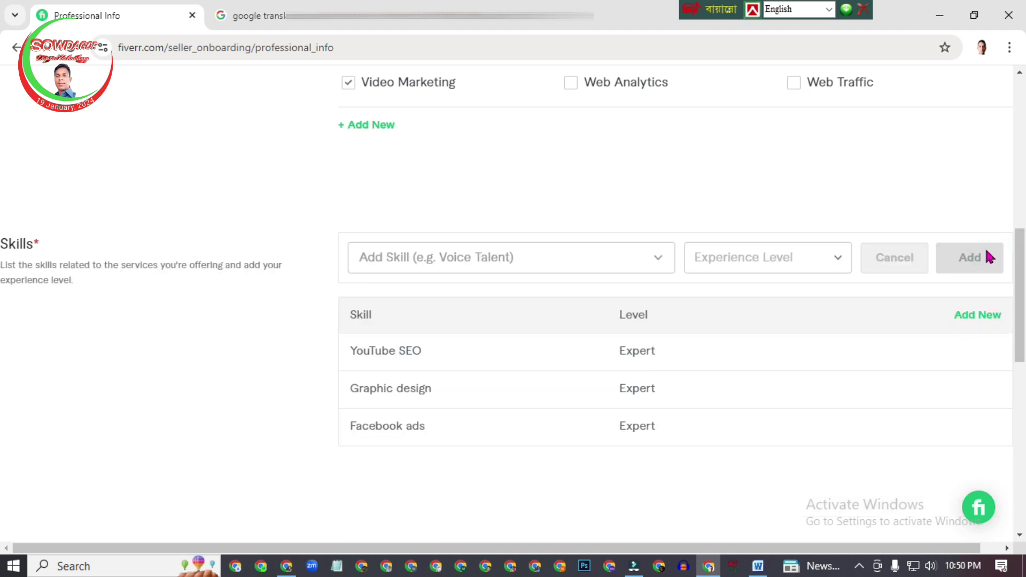
pyautogui.click(416, 264)
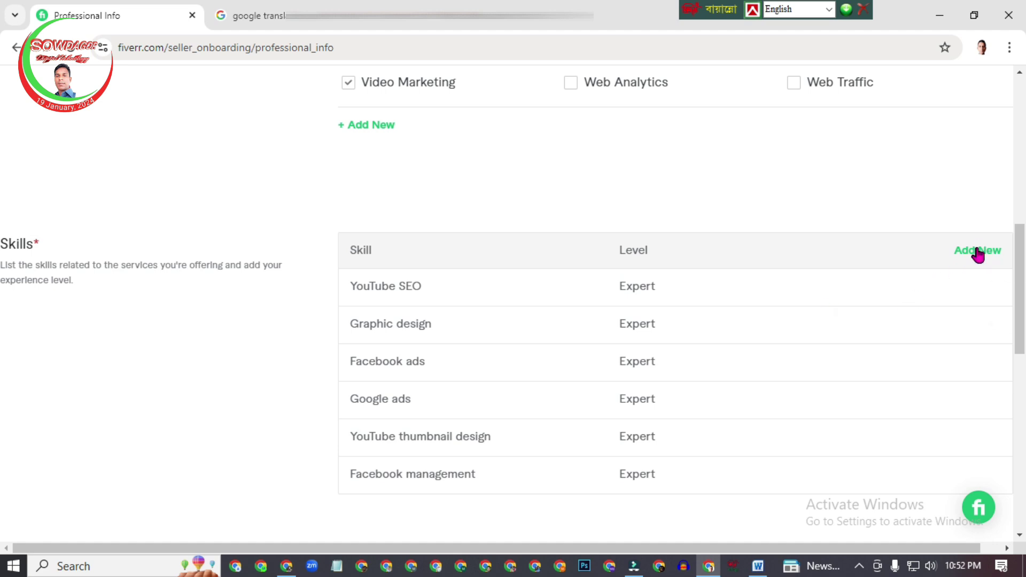
pyautogui.click(978, 253)
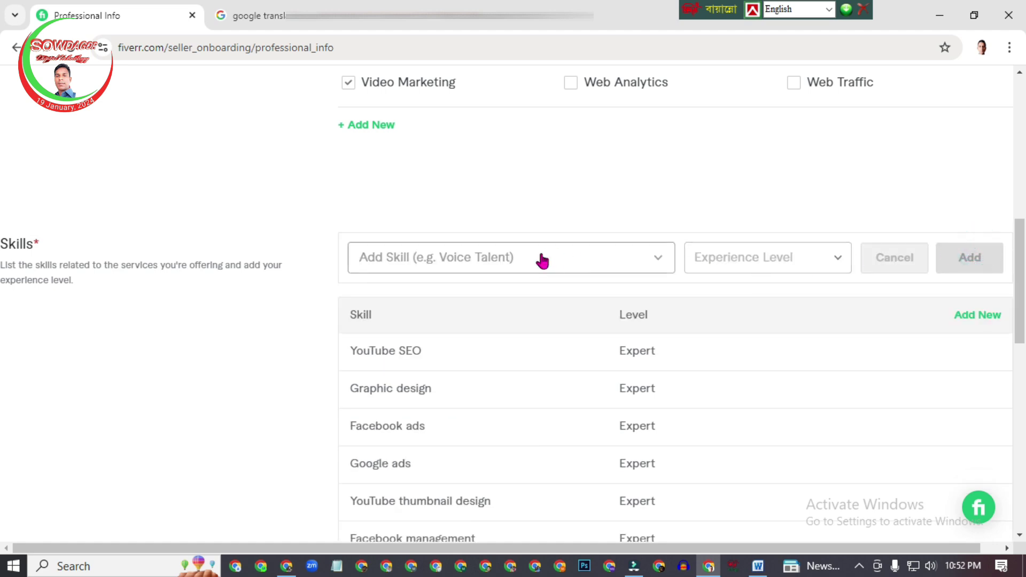
pyautogui.scroll(-1, 641, 283)
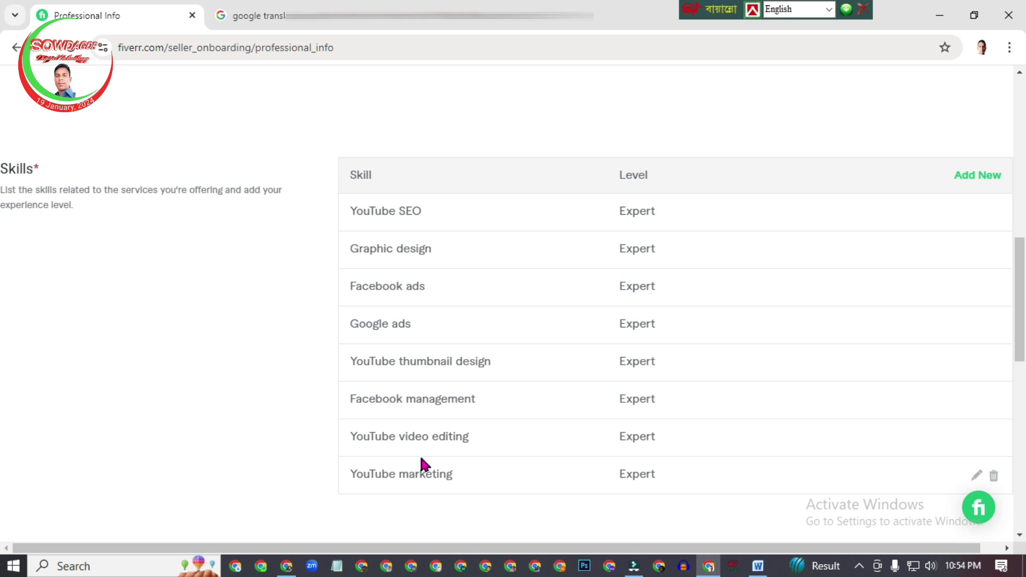
# Scroll past the masters of social science (2013) education entry to the Certification form.
pyautogui.scroll(-5, 3, 345)
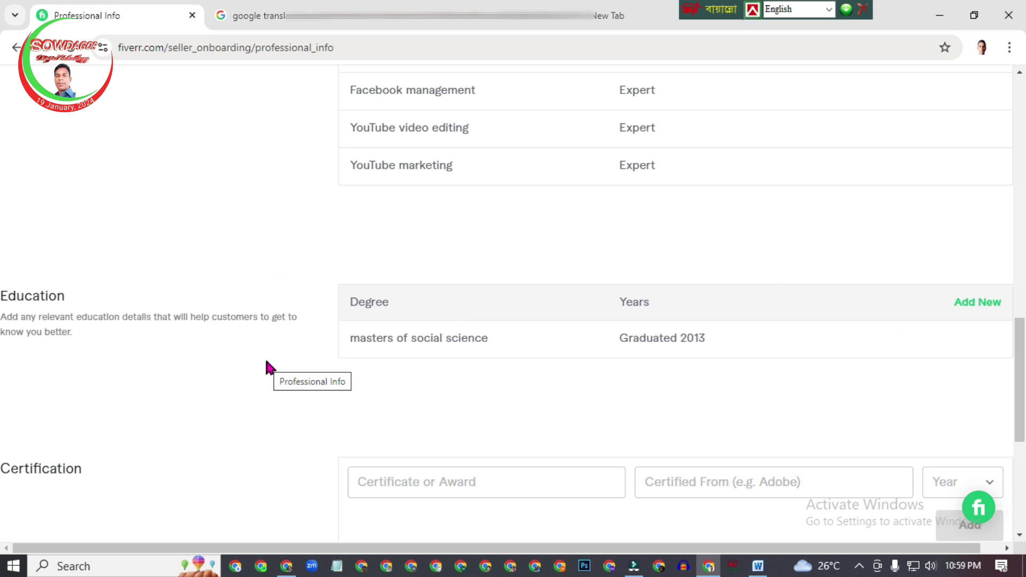
pyautogui.scroll(-1, 609, 347)
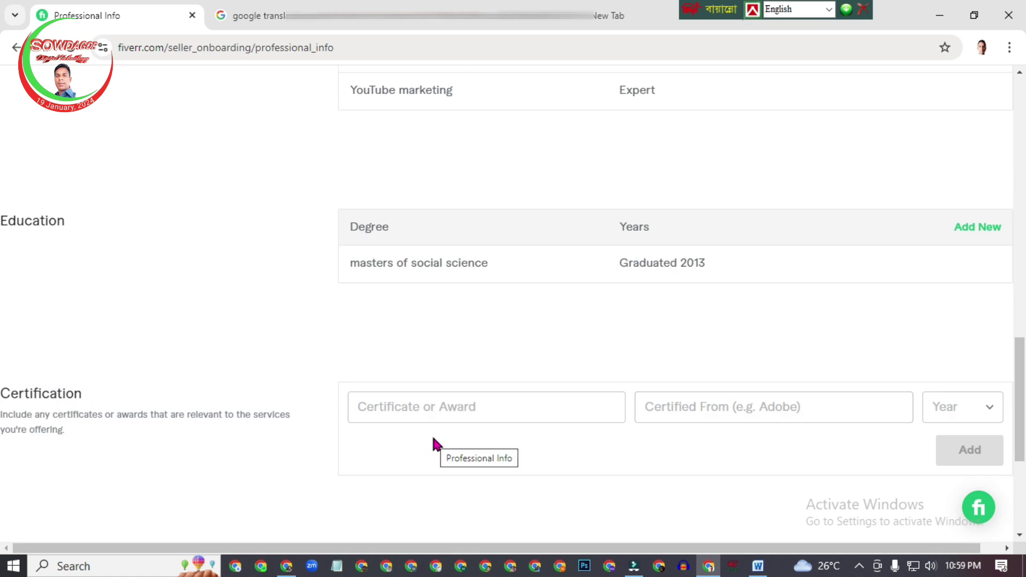
# Enter certificate Digital Marketing & Graphic Design from Outsourcing BD Institute, year 2023.
pyautogui.click(443, 408)
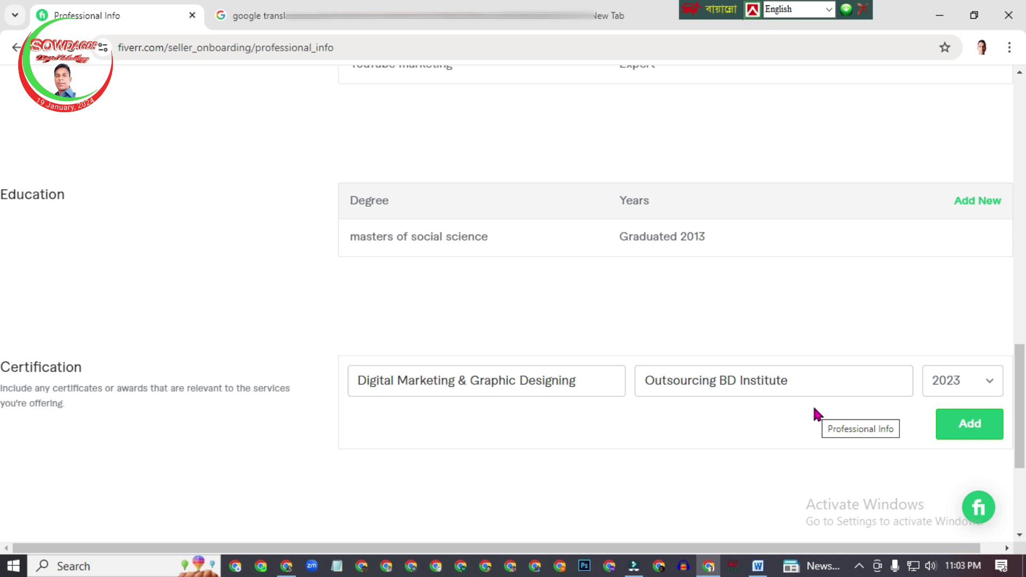
pyautogui.press('BackSpace')
pyautogui.press('BackSpace')
pyautogui.press('BackSpace')
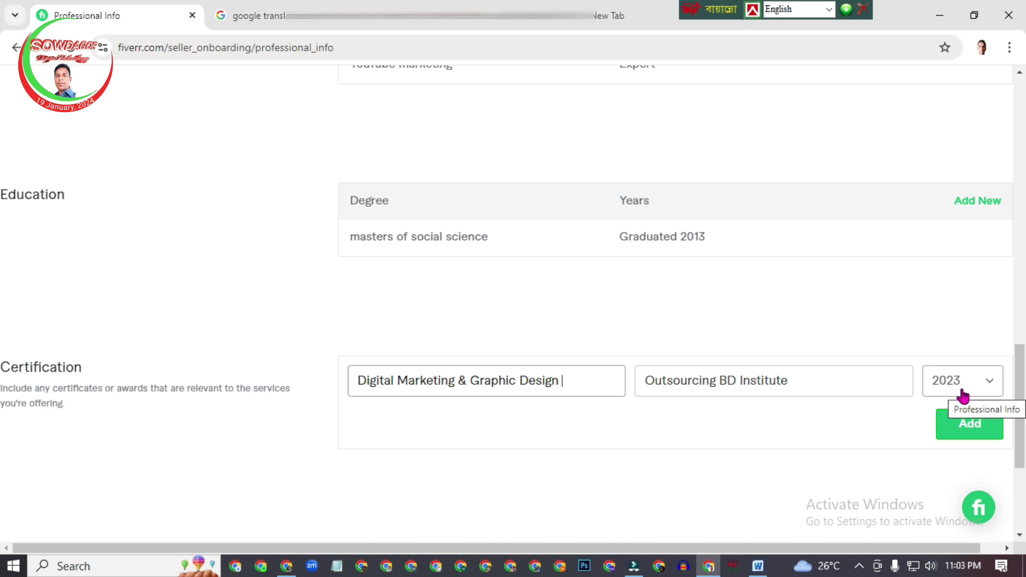
pyautogui.click(992, 386)
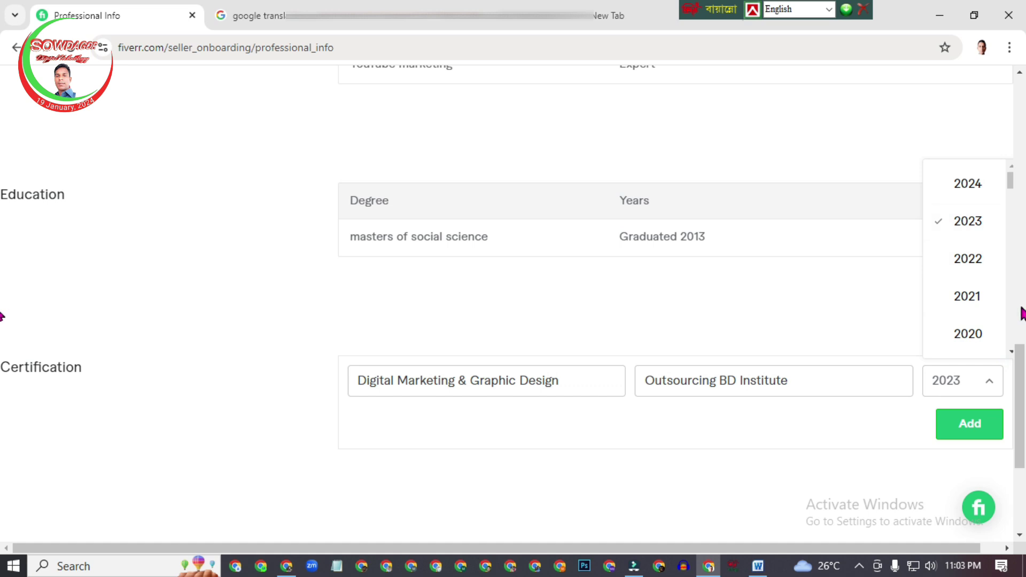
pyautogui.click(971, 222)
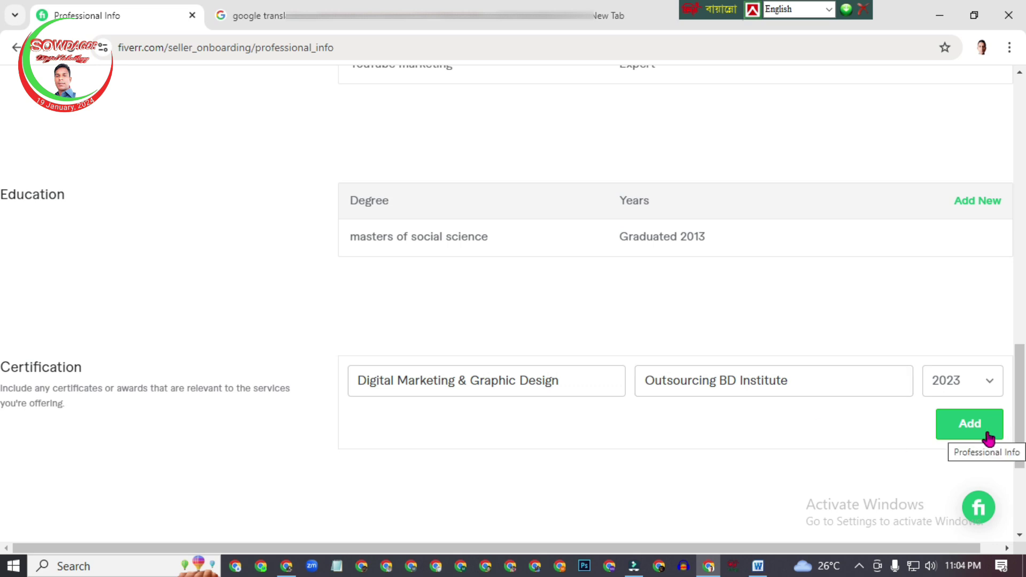
pyautogui.scroll(-5, 2, 393)
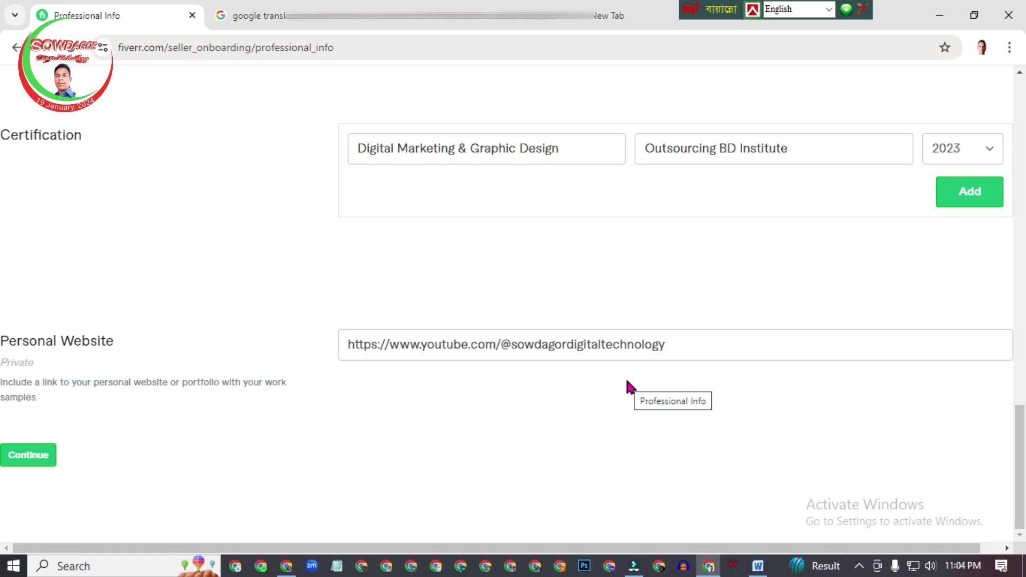
# Go to Account Security and confirm email and phone number are both verified.
pyautogui.click(20, 459)
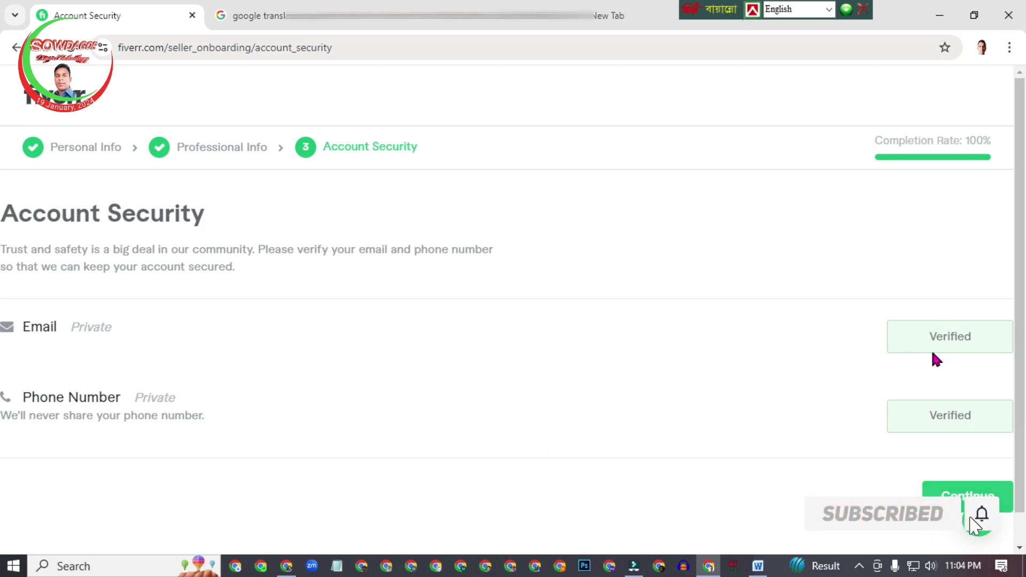
pyautogui.scroll(-1, 931, 354)
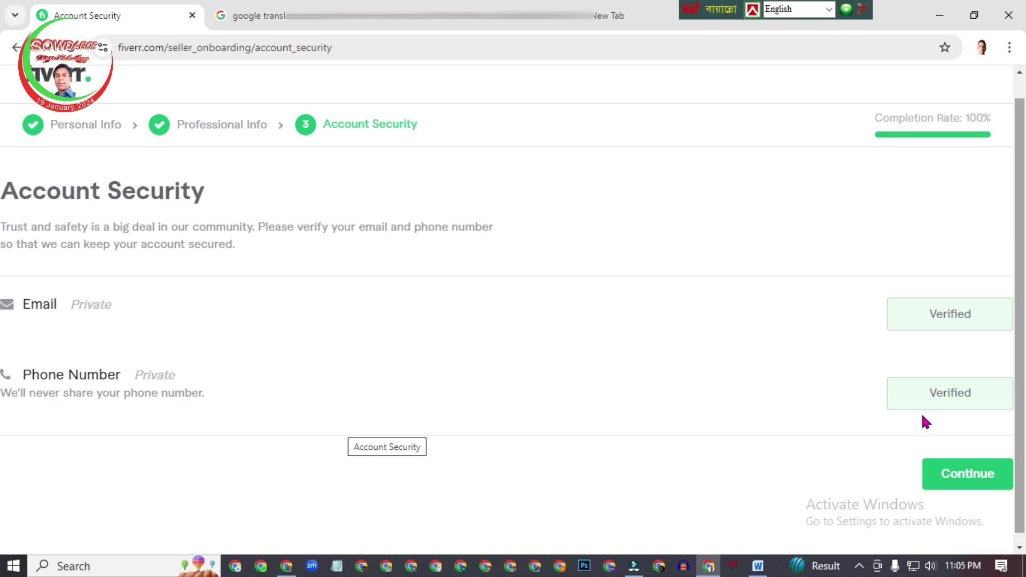
pyautogui.scroll(1, 956, 465)
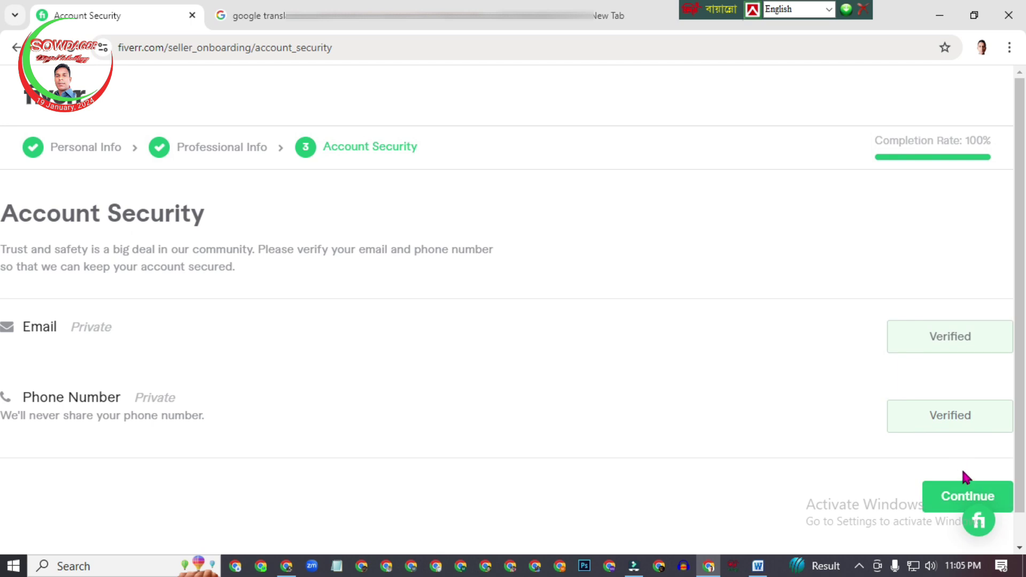
# Complete onboarding, close the ready-to-sell popup, and switch to the Word course outline.
pyautogui.click(963, 487)
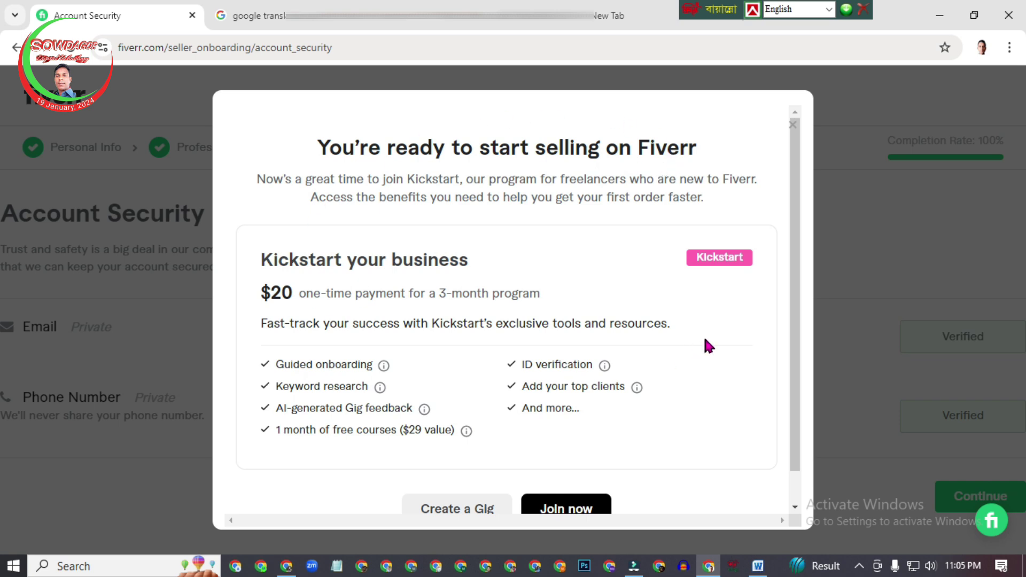
pyautogui.scroll(-1, 671, 359)
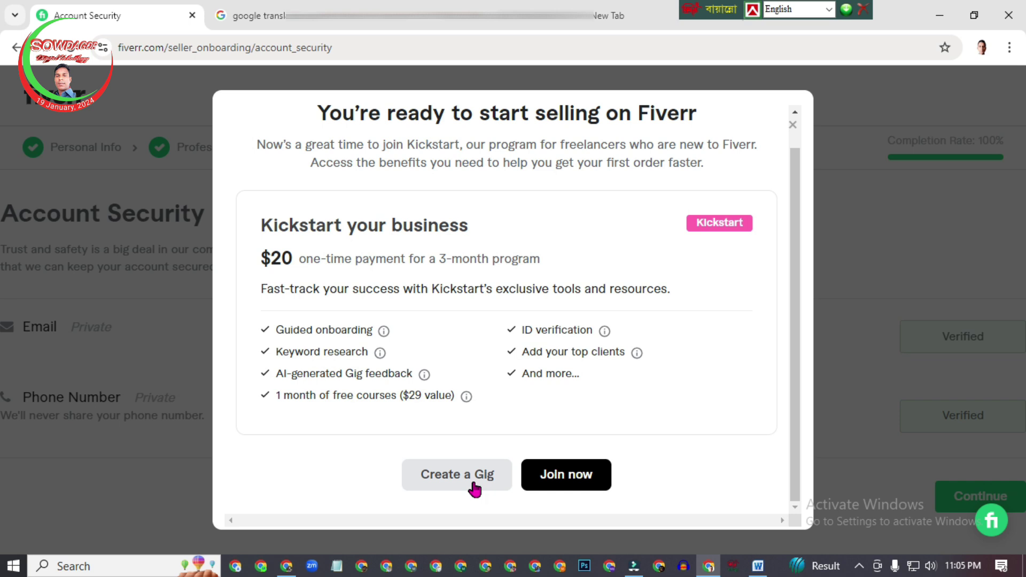
pyautogui.click(793, 126)
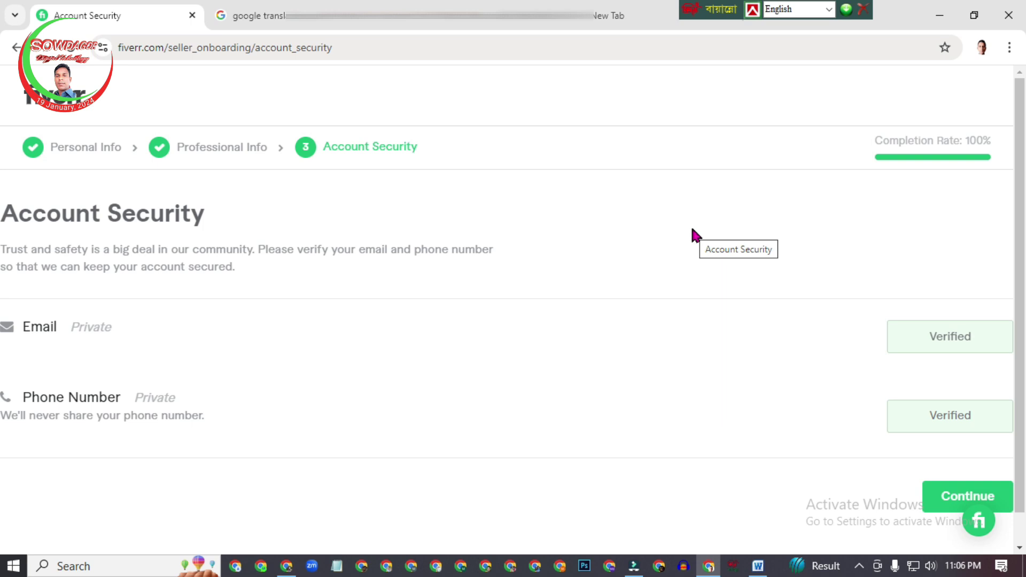
pyautogui.hotkey('alt', 'Tab')
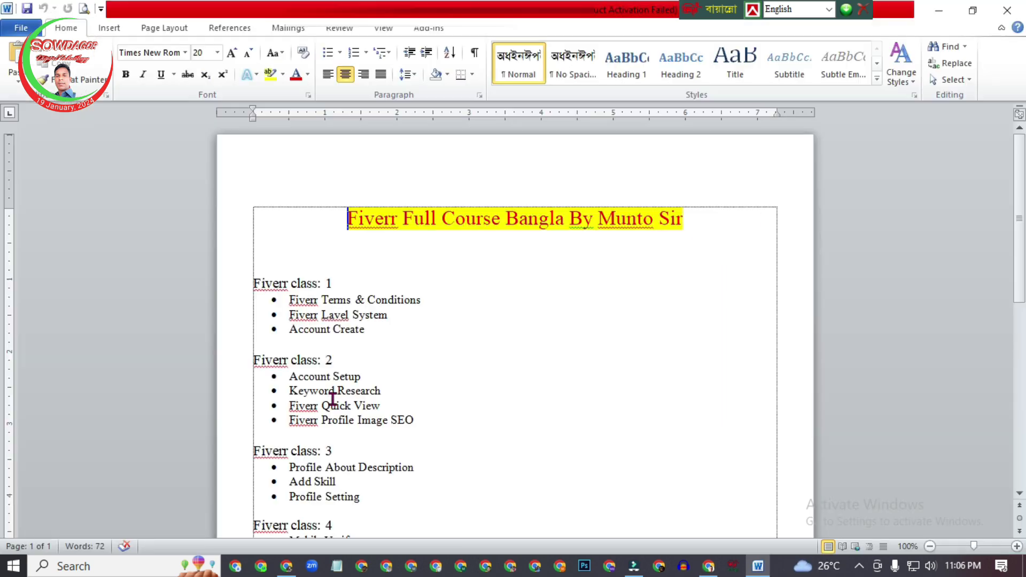